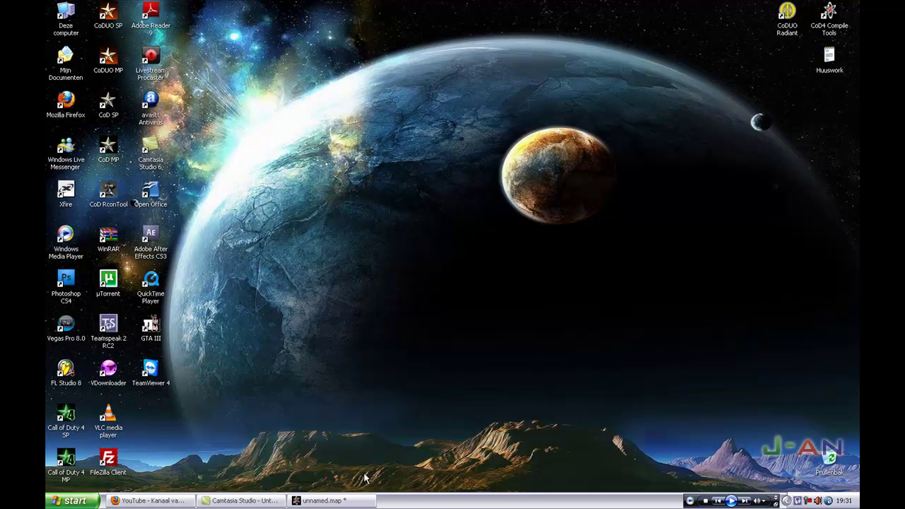
Switch to the unnamed map and draw a 384 by 384 unit caulk brush, 8 units high, centred on the origin.
{"action": "left_click", "coordinate": [324, 501]}
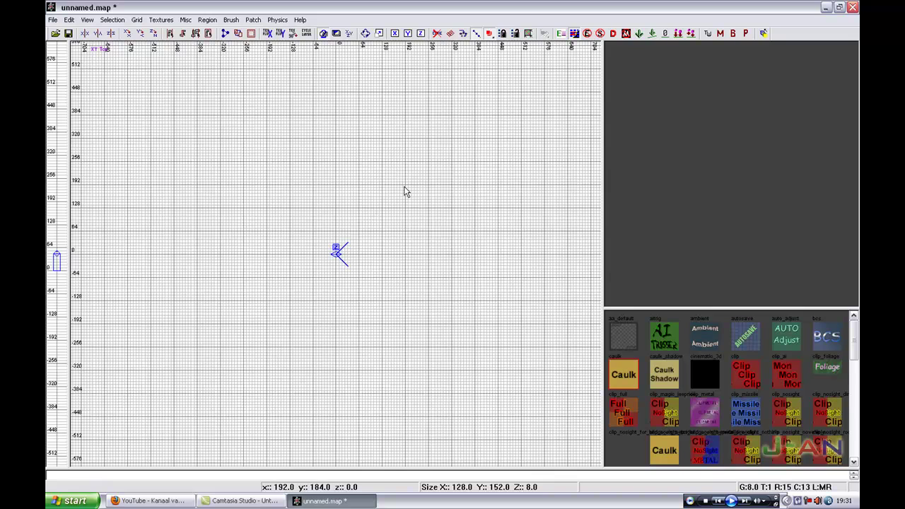
{"action": "mouse_move", "coordinate": [405, 185]}
{"action": "left_mouse_down"}
{"action": "mouse_move", "coordinate": [285, 291]}
{"action": "mouse_move", "coordinate": [266, 290]}
{"action": "mouse_move", "coordinate": [284, 348]}
{"action": "left_mouse_up"}
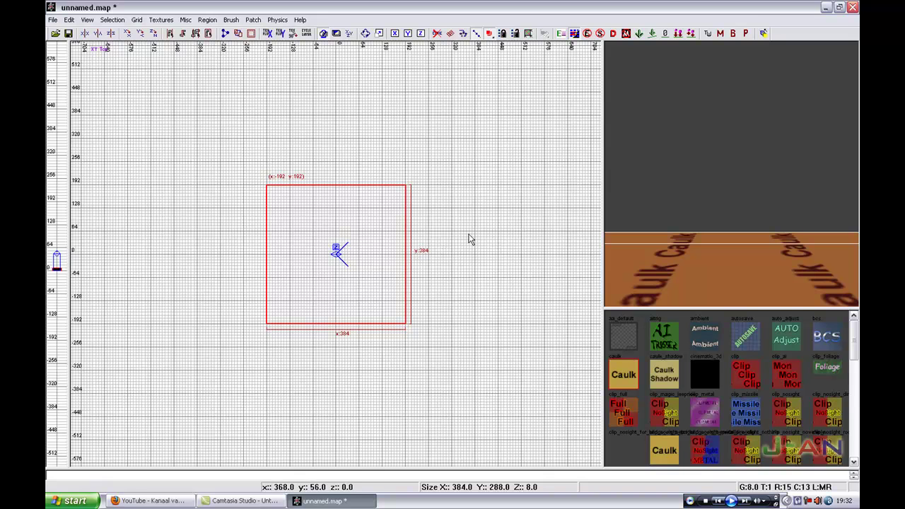
{"action": "key", "text": "ctrl+Tab"}
{"action": "key", "text": "ctrl+Tab"}
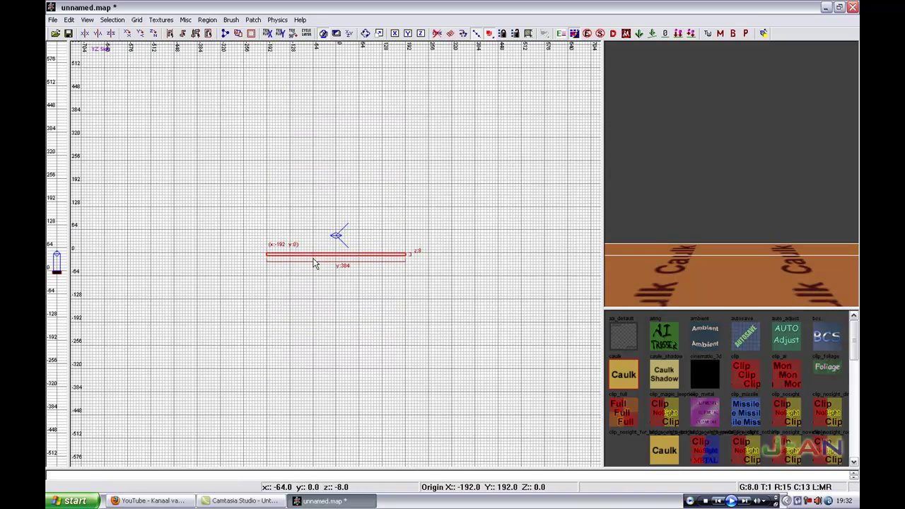
{"action": "key", "text": "ctrl+Tab"}
Turn the caulk brush into a simple terrain patch with a density of width 7 and height 7.
{"action": "left_click", "coordinate": [253, 20]}
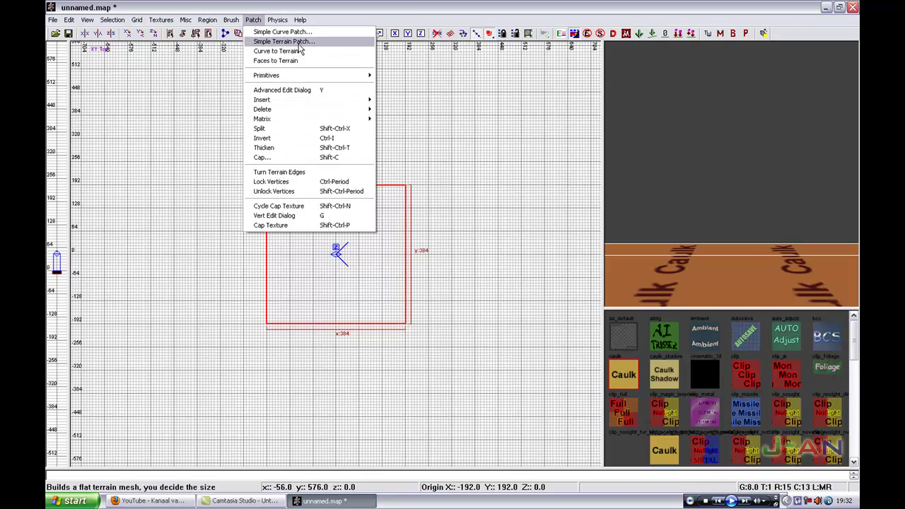
{"action": "mouse_move", "coordinate": [300, 100]}
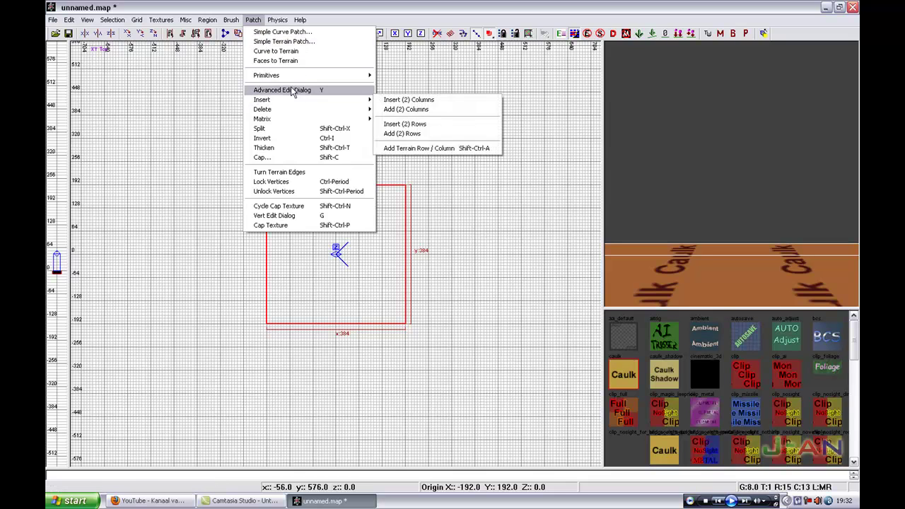
{"action": "left_click", "coordinate": [261, 34]}
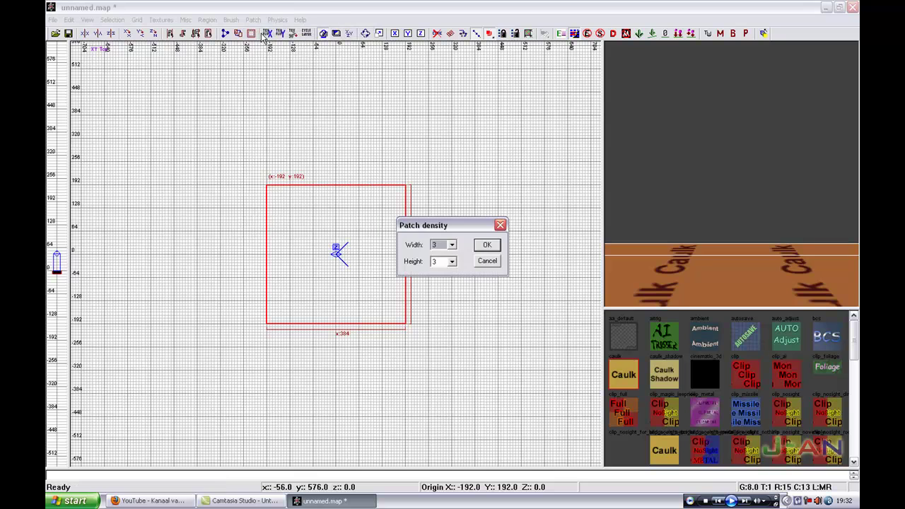
{"action": "left_click", "coordinate": [451, 245]}
{"action": "left_click", "coordinate": [438, 268]}
{"action": "left_click", "coordinate": [452, 261]}
{"action": "left_click", "coordinate": [447, 285]}
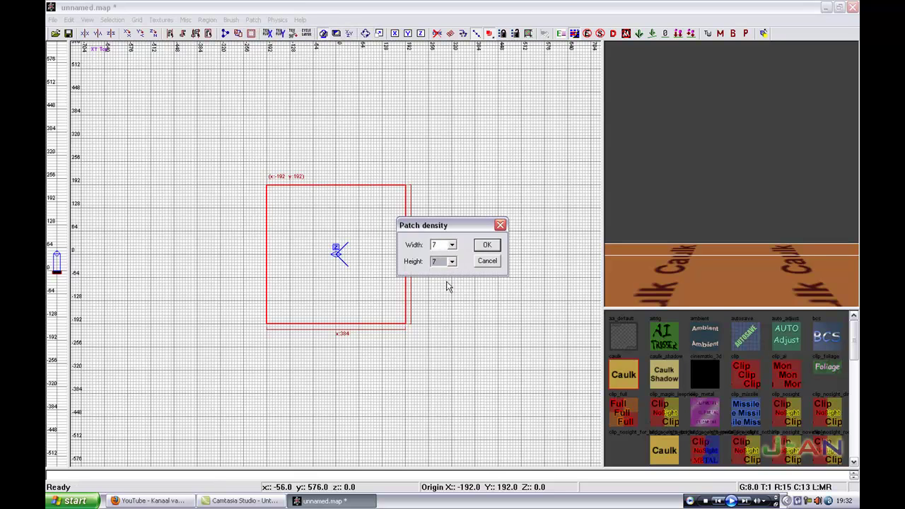
{"action": "left_click", "coordinate": [487, 245]}
{"action": "scroll", "coordinate": [334, 196], "scroll_direction": "up", "scroll_amount": 1}
{"action": "scroll", "coordinate": [334, 196], "scroll_direction": "down", "scroll_amount": 2}
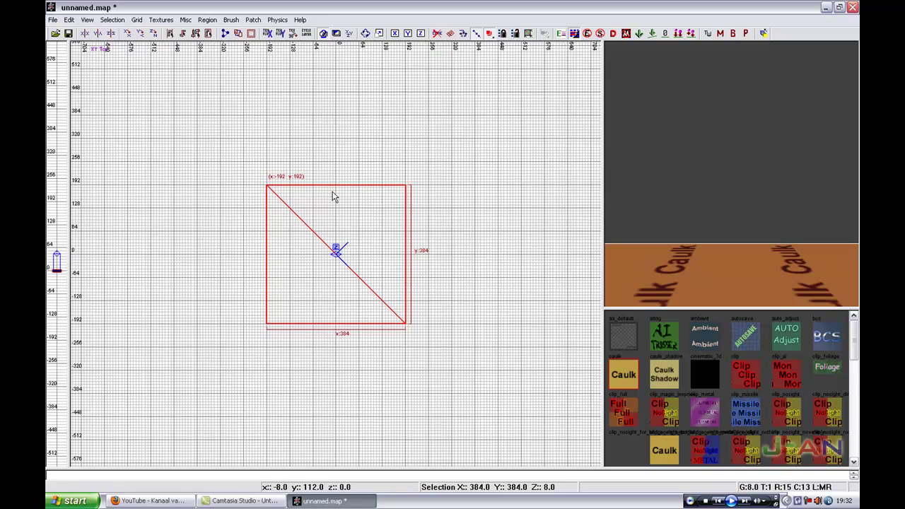
{"action": "scroll", "coordinate": [334, 198], "scroll_direction": "up", "scroll_amount": 1}
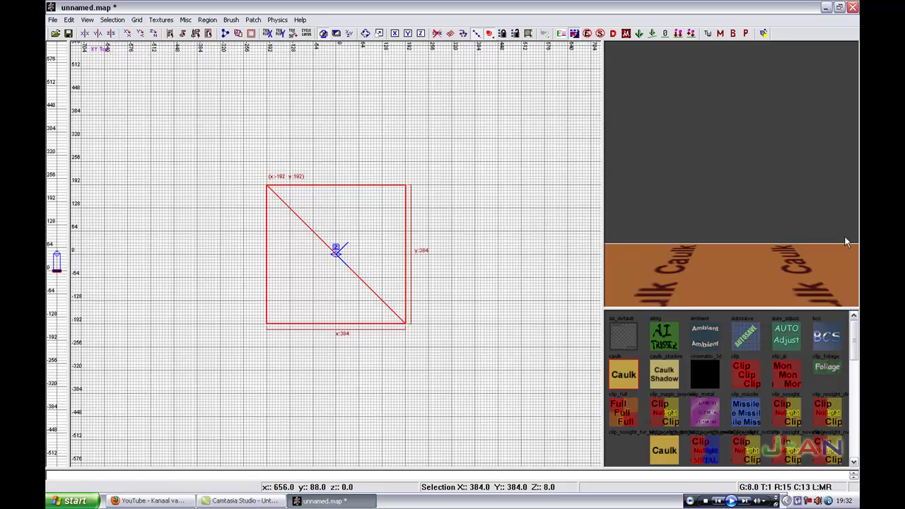
Apply CAP texturing to the terrain patch in the surface inspector and deselect it.
{"action": "right_click_drag", "start_coordinate": [765, 226], "coordinate": [802, 226]}
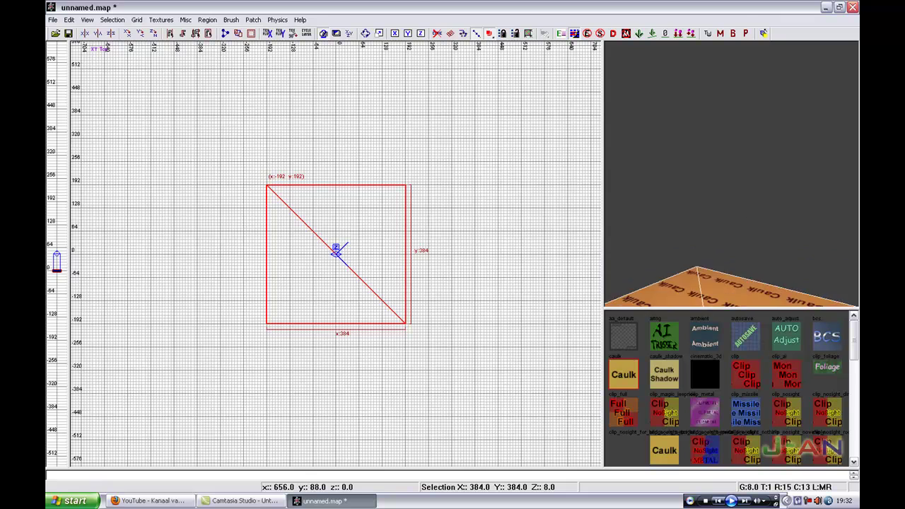
{"action": "key", "text": "s"}
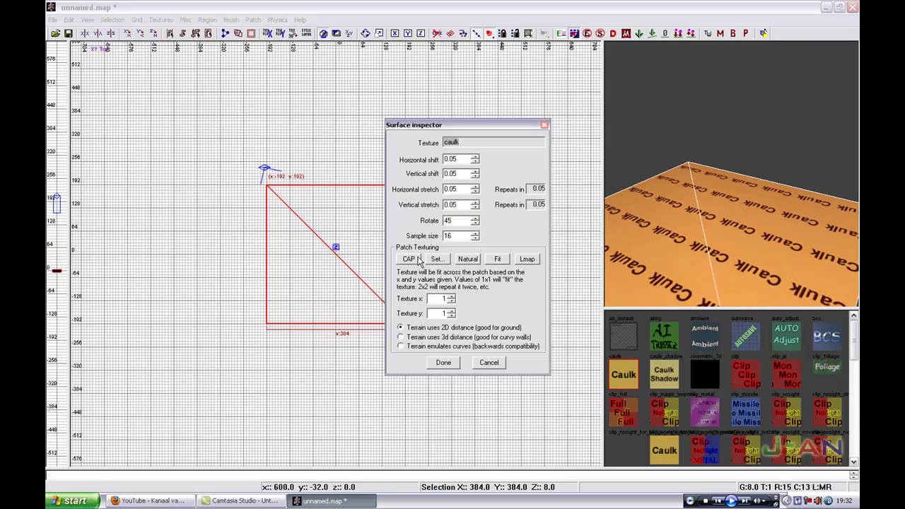
{"action": "left_click", "coordinate": [415, 259]}
{"action": "left_click", "coordinate": [443, 362]}
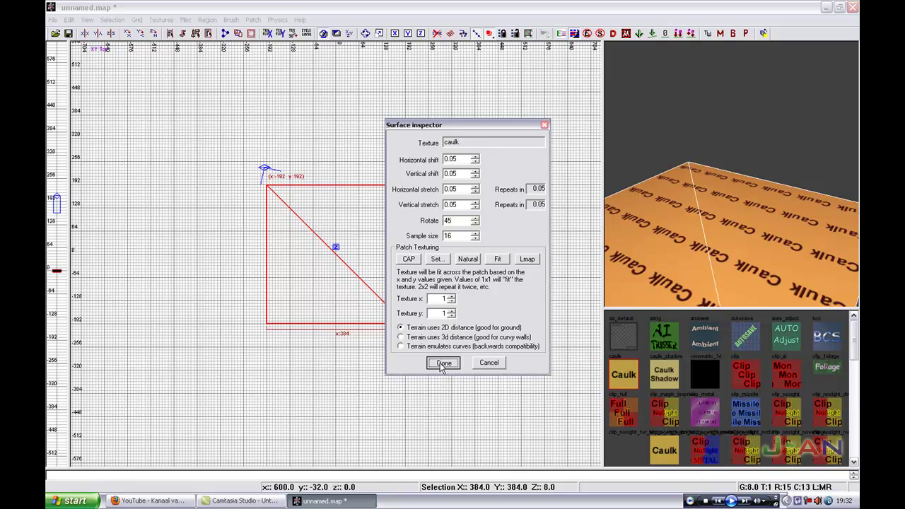
{"action": "key", "text": "Escape"}
Reselect the terrain patch and set the amplitude to 0.25 in the advanced patch editing options.
{"action": "right_click_drag", "start_coordinate": [683, 225], "coordinate": [683, 225]}
{"action": "left_click", "coordinate": [723, 254], "text": "shift"}
{"action": "key", "text": "y"}
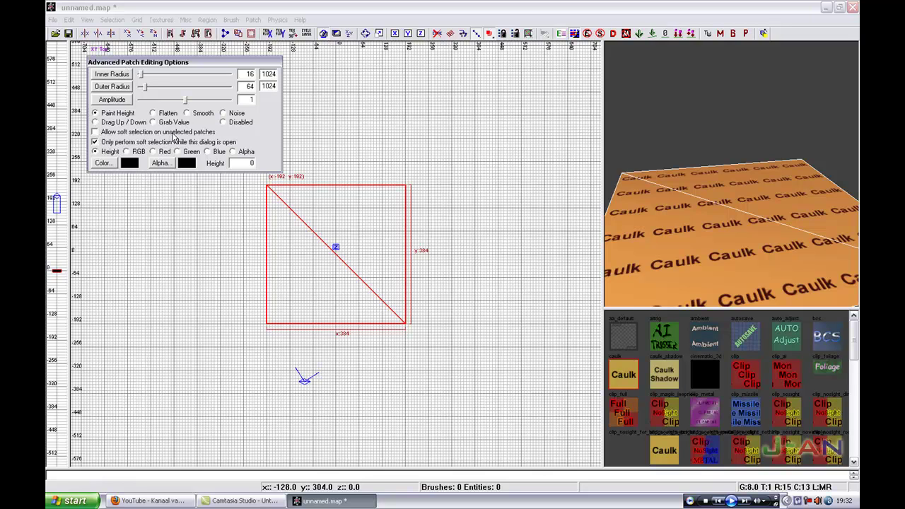
{"action": "left_click", "coordinate": [112, 137]}
{"action": "left_click_drag", "start_coordinate": [186, 102], "coordinate": [181, 105]}
Paint height across the middle of the terrain patch to sculpt an uneven surface.
{"action": "mouse_move", "coordinate": [755, 181]}
{"action": "right_mouse_down"}
{"action": "mouse_move", "coordinate": [746, 181]}
{"action": "mouse_move", "coordinate": [754, 181]}
{"action": "right_mouse_up"}
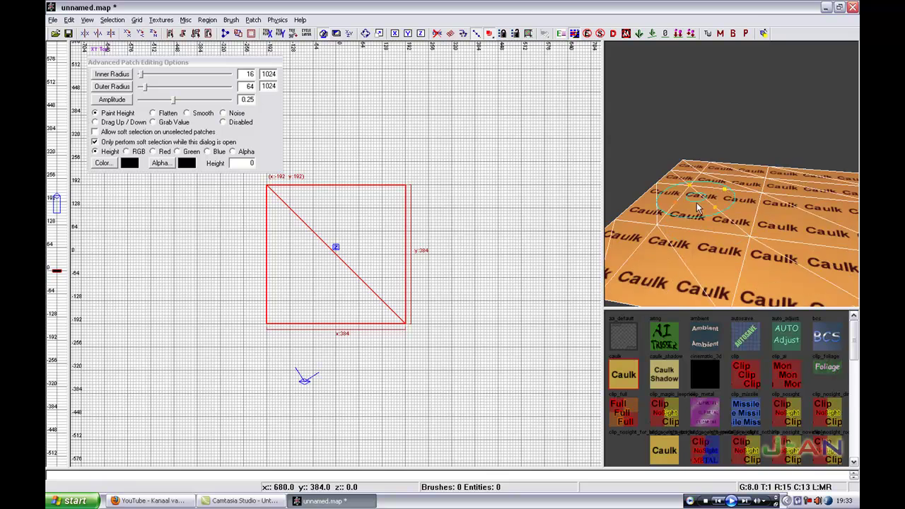
{"action": "mouse_move", "coordinate": [750, 205]}
{"action": "left_mouse_down"}
{"action": "mouse_move", "coordinate": [797, 209]}
{"action": "mouse_move", "coordinate": [723, 222]}
{"action": "mouse_move", "coordinate": [820, 237]}
{"action": "mouse_move", "coordinate": [727, 228]}
{"action": "mouse_move", "coordinate": [721, 201]}
{"action": "mouse_move", "coordinate": [820, 234]}
{"action": "mouse_move", "coordinate": [814, 225]}
{"action": "left_mouse_up"}
{"action": "right_click_drag", "start_coordinate": [814, 224], "coordinate": [778, 182]}
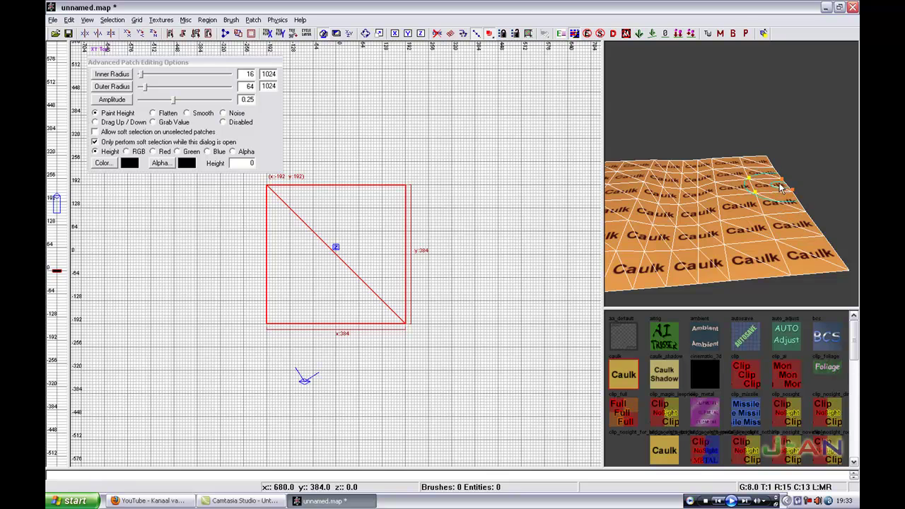
{"action": "right_click_drag", "start_coordinate": [772, 184], "coordinate": [761, 179]}
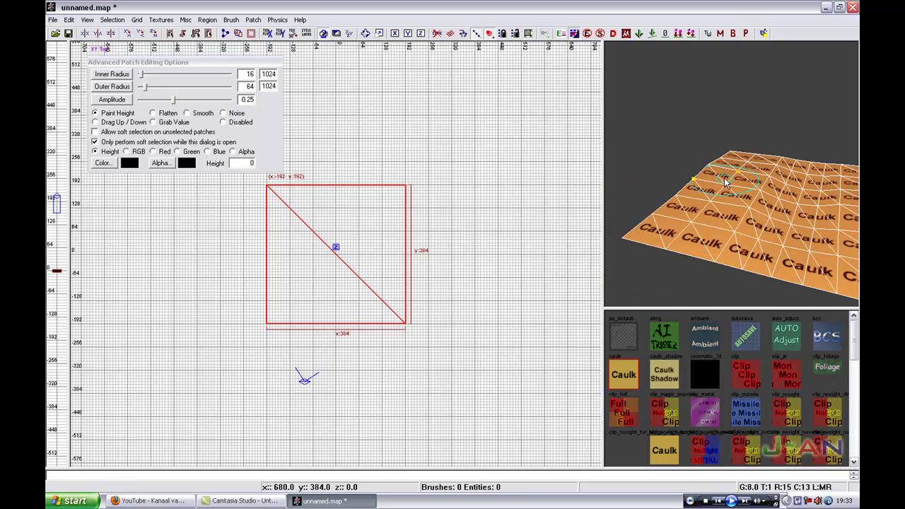
{"action": "key", "text": "Escape"}
{"action": "mouse_move", "coordinate": [725, 176]}
{"action": "right_mouse_down"}
{"action": "mouse_move", "coordinate": [740, 173]}
{"action": "mouse_move", "coordinate": [746, 220]}
{"action": "mouse_move", "coordinate": [771, 237]}
{"action": "mouse_move", "coordinate": [752, 210]}
{"action": "right_mouse_up"}
{"action": "left_click", "coordinate": [748, 230], "text": "shift"}
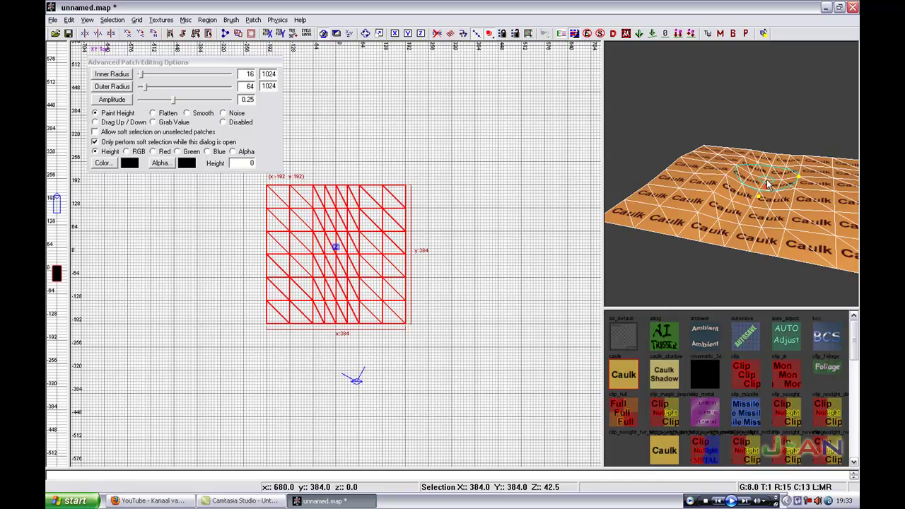
{"action": "left_click", "coordinate": [790, 192]}
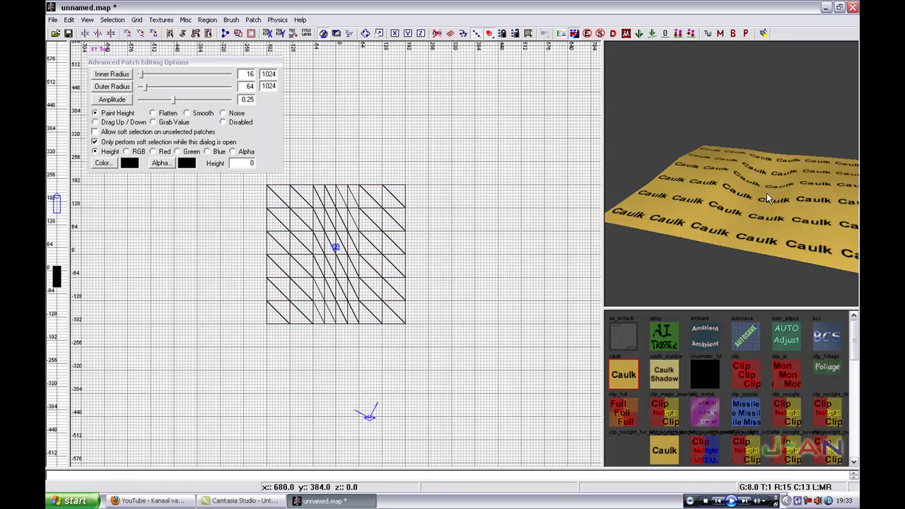
Try Lmap texturing on the sculpted terrain patch, and return the patch to CAP texturing.
{"action": "key", "text": "s"}
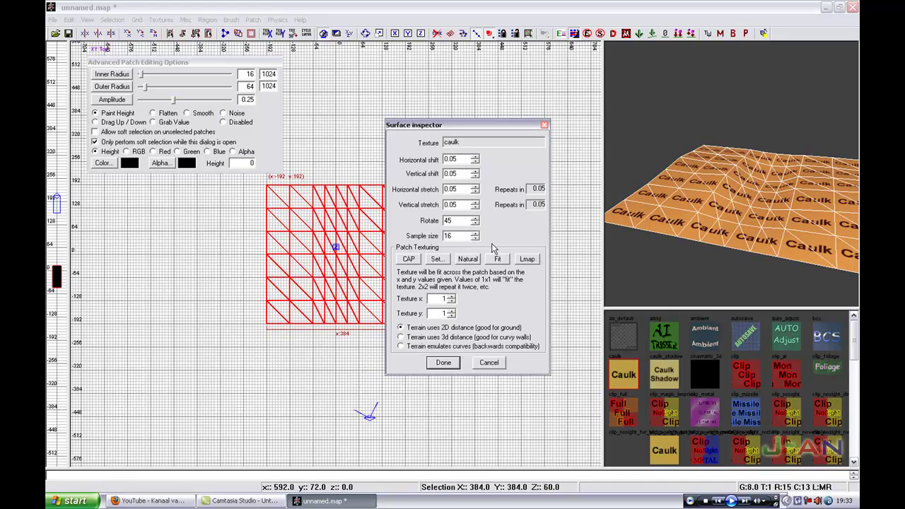
{"action": "left_click", "coordinate": [527, 259]}
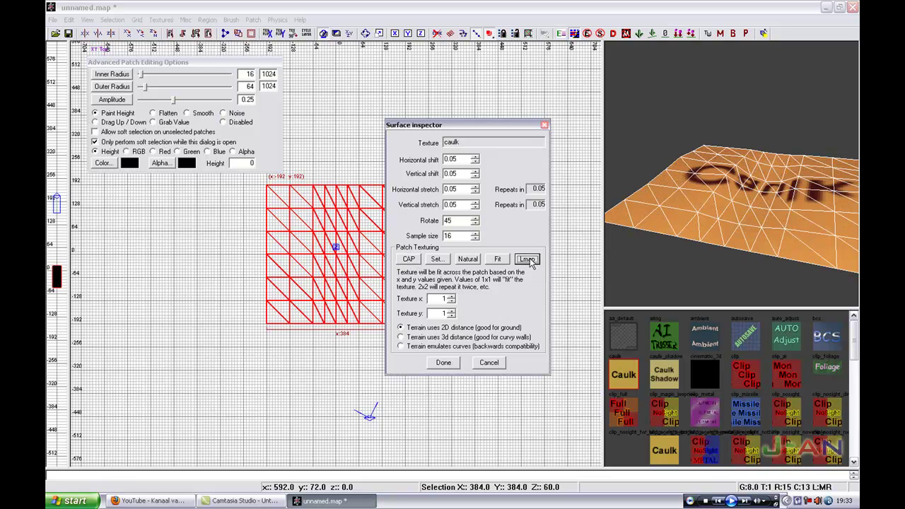
{"action": "right_click", "coordinate": [733, 236]}
{"action": "right_click_drag", "start_coordinate": [733, 235], "coordinate": [731, 191]}
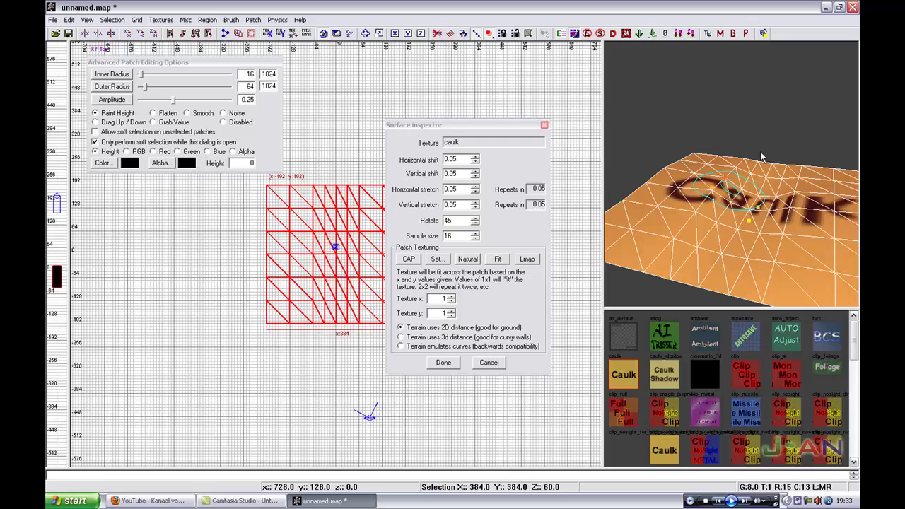
{"action": "left_click", "coordinate": [414, 261]}
{"action": "left_click", "coordinate": [443, 363]}
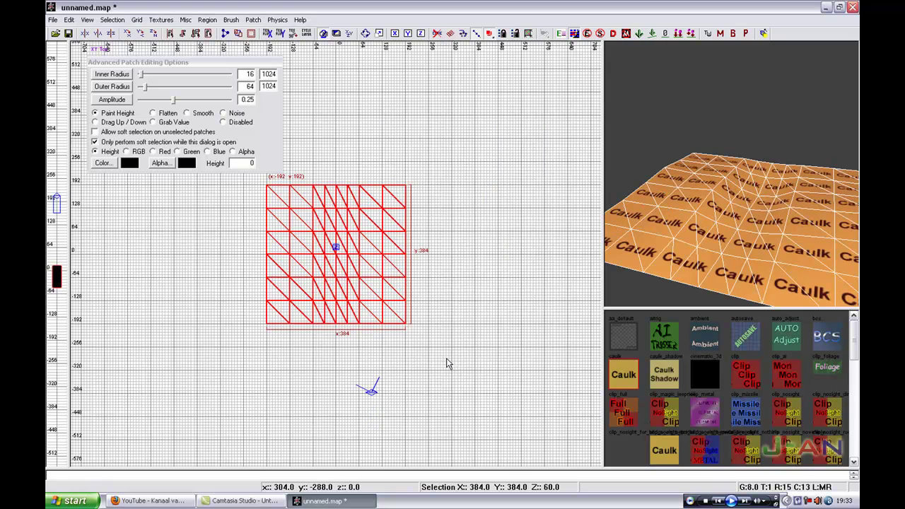
Close the advanced patch editing options and show the textures with the ground usage.
{"action": "mouse_move", "coordinate": [286, 152]}
{"action": "right_mouse_down"}
{"action": "mouse_move", "coordinate": [294, 138]}
{"action": "mouse_move", "coordinate": [301, 161]}
{"action": "right_mouse_up"}
{"action": "key", "text": "y"}
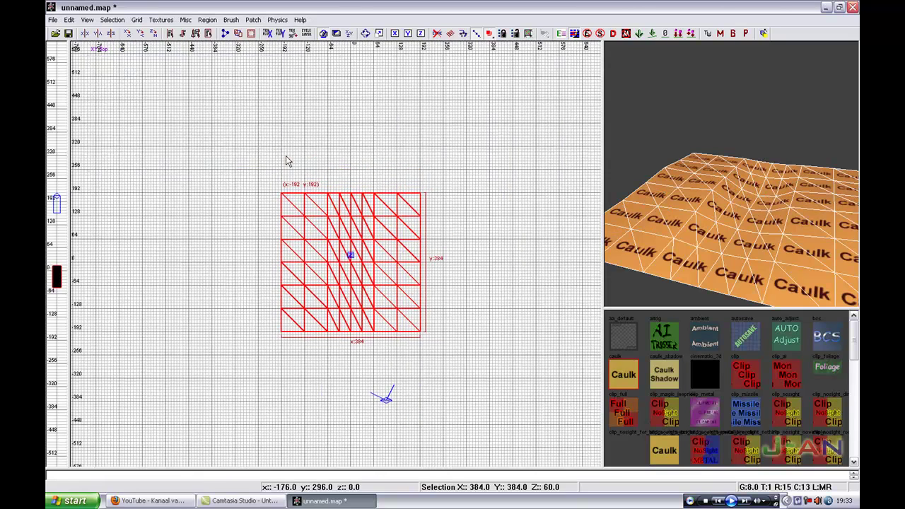
{"action": "left_click", "coordinate": [161, 20]}
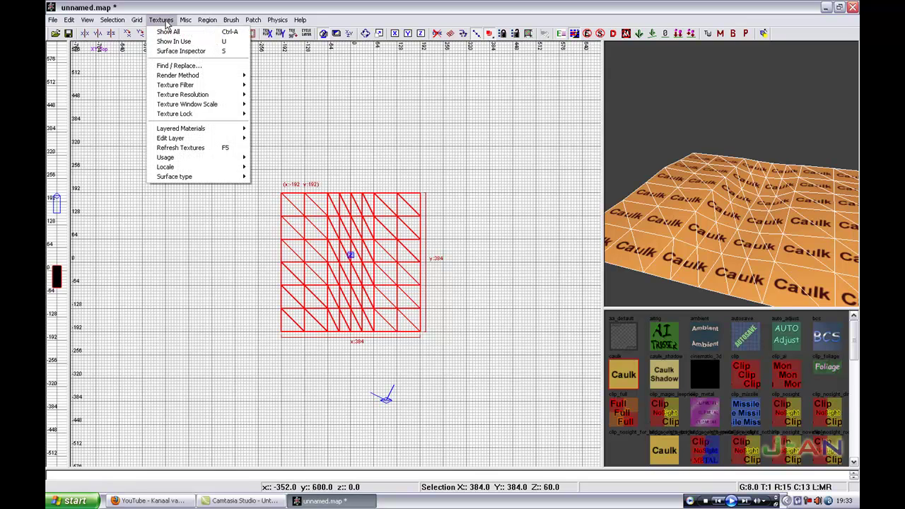
{"action": "mouse_move", "coordinate": [208, 162]}
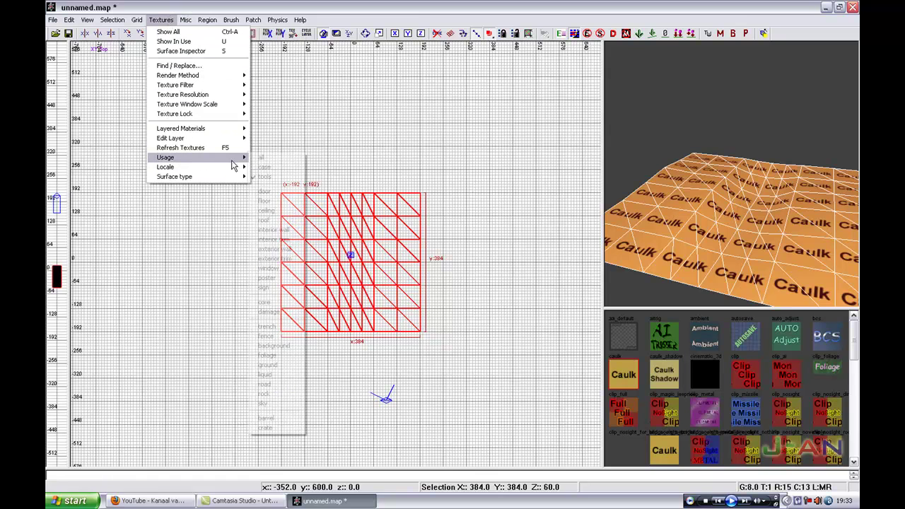
{"action": "left_click", "coordinate": [268, 365]}
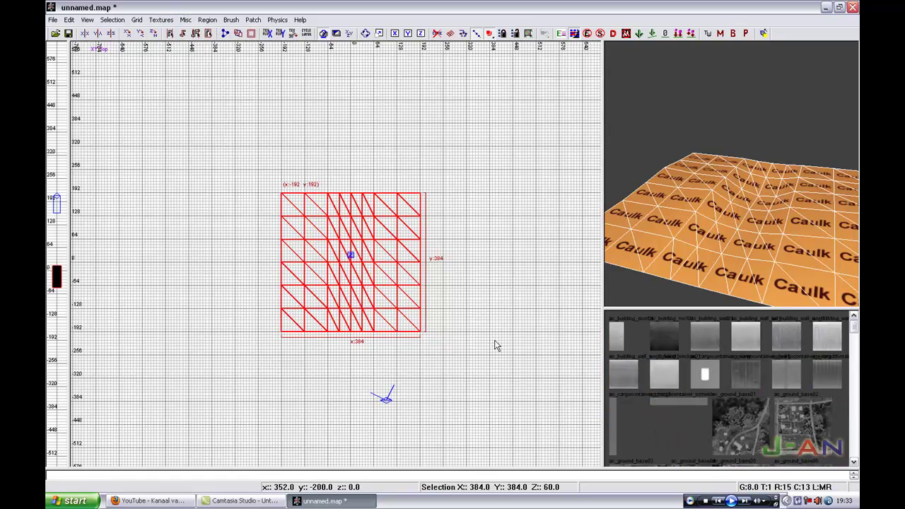
Texture the terrain patch with ch_grass_01 using CAP texturing, and deselect the patch.
{"action": "scroll", "coordinate": [711, 374], "scroll_direction": "down", "scroll_amount": 2}
{"action": "scroll", "coordinate": [807, 371], "scroll_direction": "down", "scroll_amount": 6}
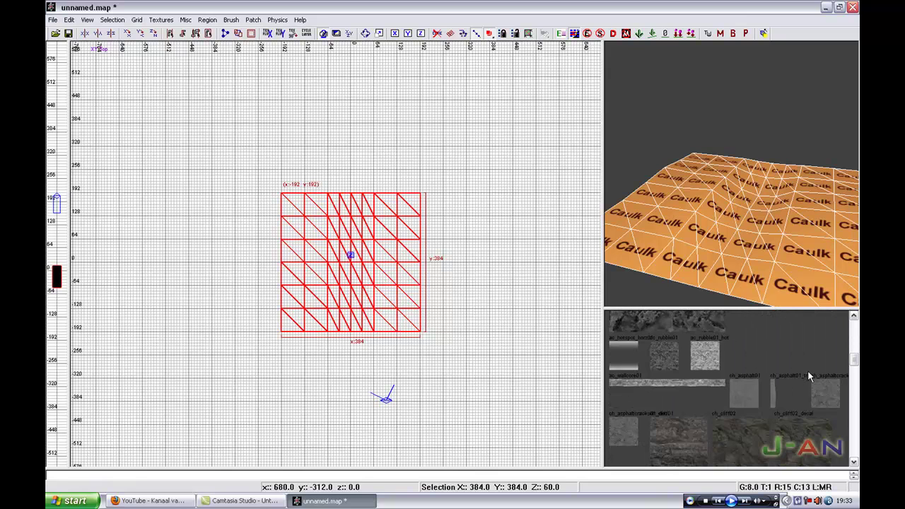
{"action": "scroll", "coordinate": [809, 379], "scroll_direction": "up", "scroll_amount": 3}
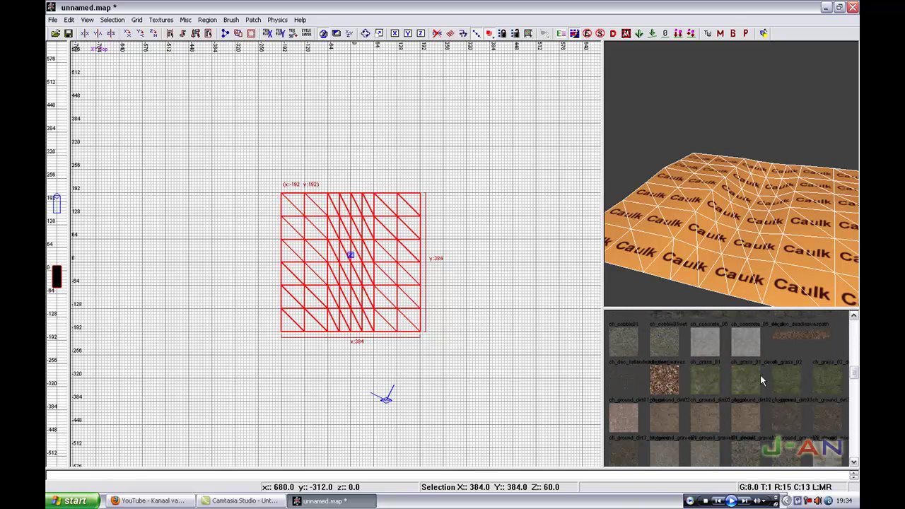
{"action": "left_click", "coordinate": [702, 382]}
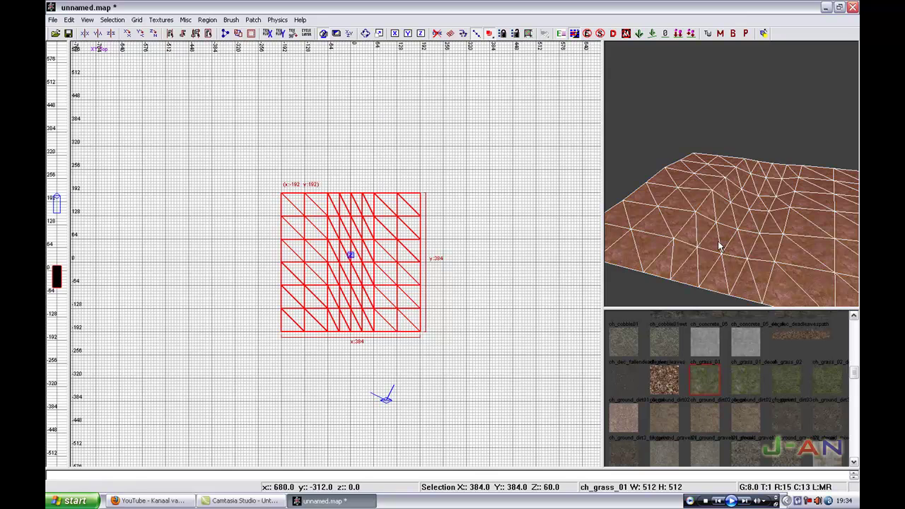
{"action": "key", "text": "s"}
{"action": "left_click", "coordinate": [413, 262]}
{"action": "left_click", "coordinate": [447, 365]}
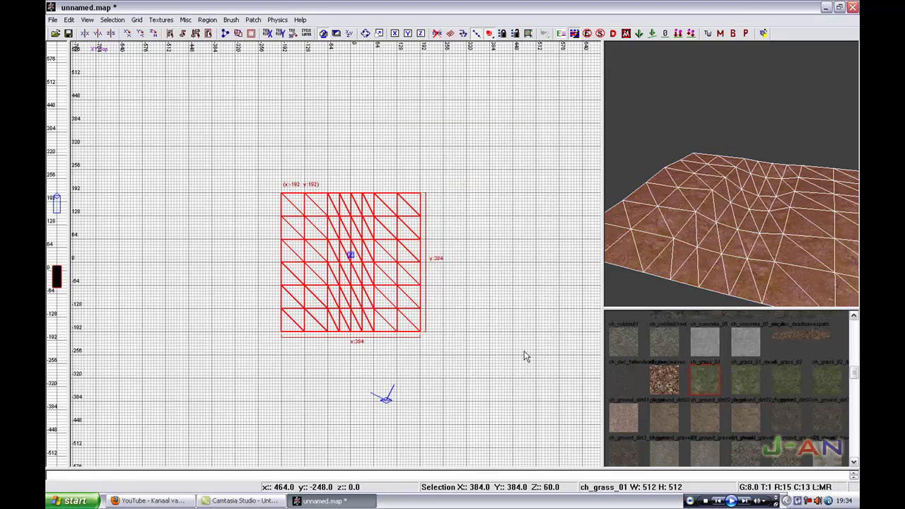
{"action": "key", "text": "Escape"}
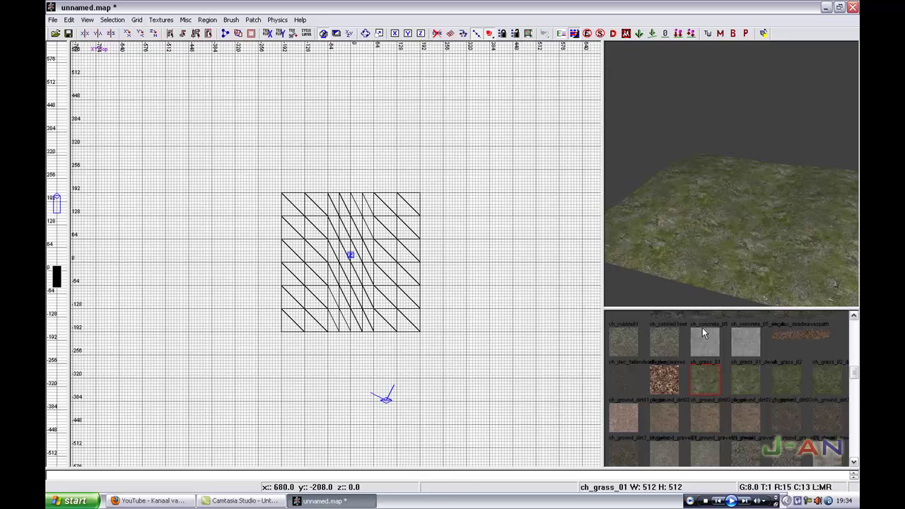
Pick the ch_grass_01_decal texture and inspect its surface settings without applying changes.
{"action": "left_click", "coordinate": [745, 379]}
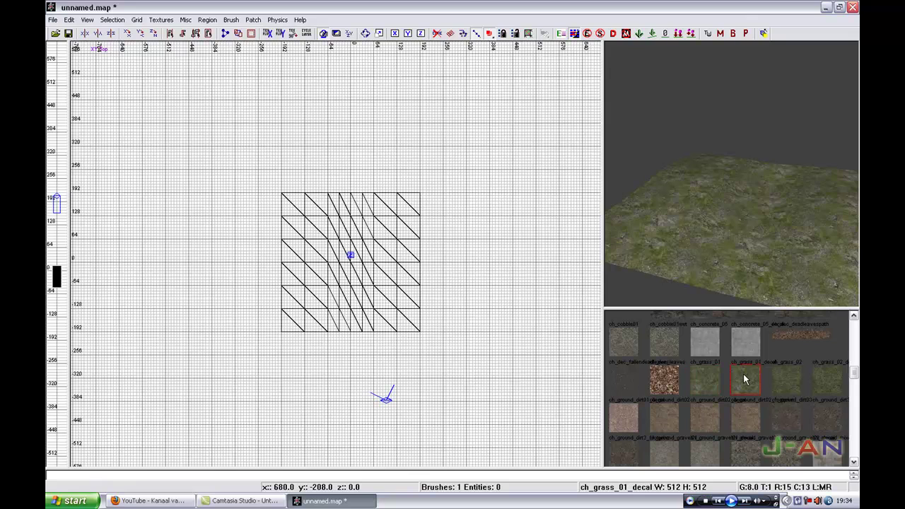
{"action": "key", "text": "s"}
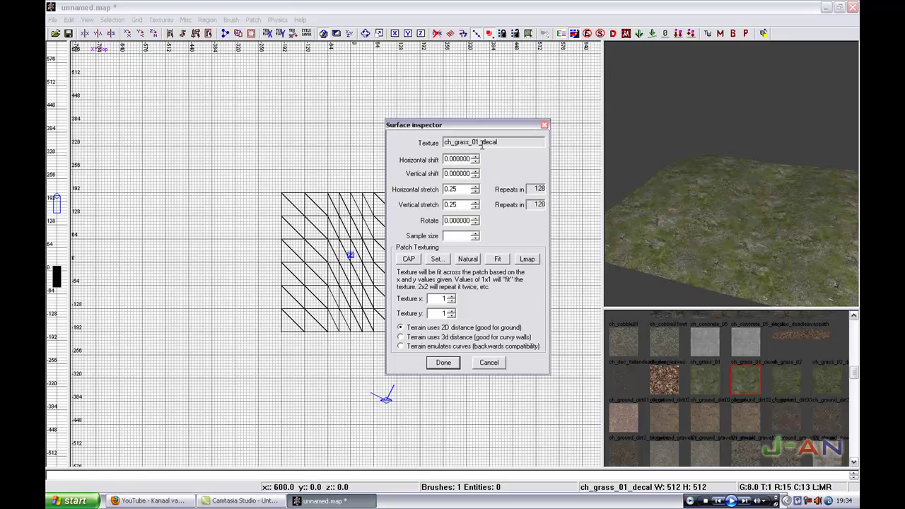
{"action": "left_click", "coordinate": [488, 362]}
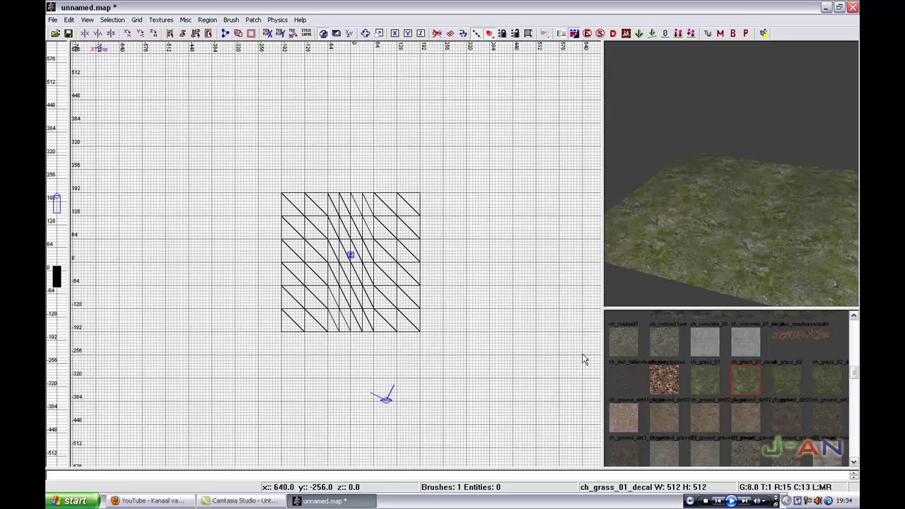
Draw a 40 by 104 unit brush textured with ch_cobble01wet beside the terrain's upper right corner in the top view.
{"action": "left_click", "coordinate": [663, 344]}
{"action": "left_click_drag", "start_coordinate": [483, 157], "coordinate": [466, 196]}
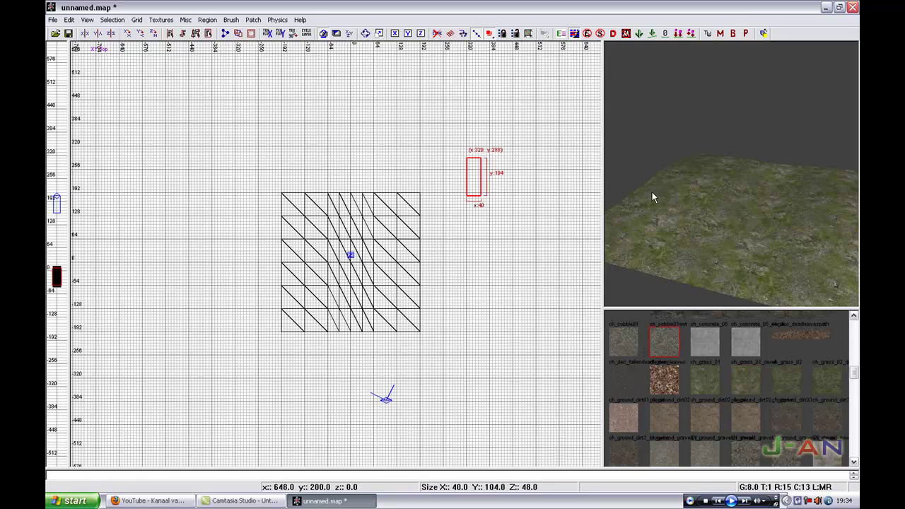
Delete the ch_cobble01wet brush beside the terrain patch.
{"action": "right_click_drag", "start_coordinate": [690, 197], "coordinate": [676, 196]}
{"action": "left_click", "coordinate": [629, 352]}
{"action": "left_click", "coordinate": [669, 343]}
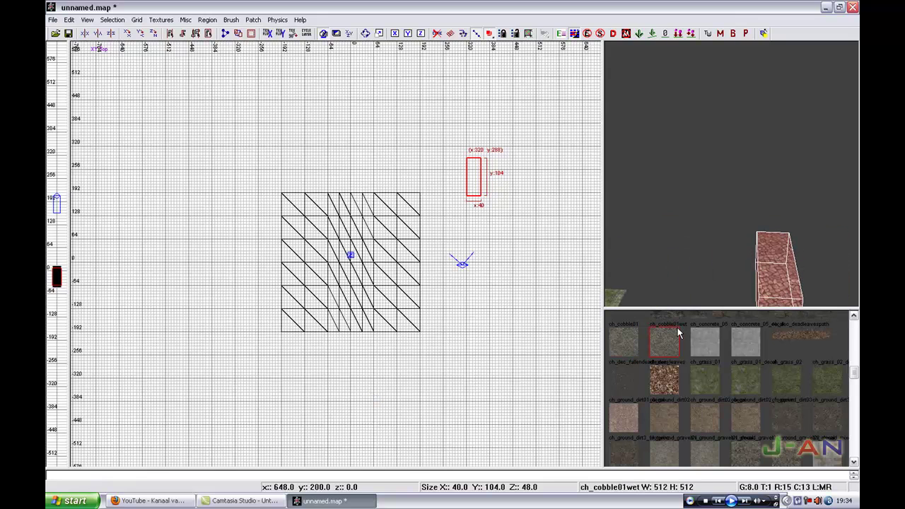
{"action": "key", "text": "BackSpace"}
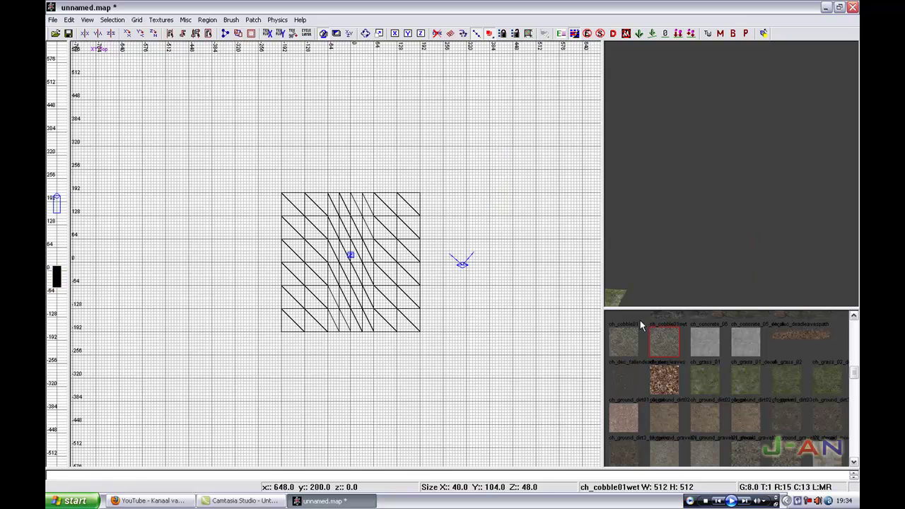
Duplicate the grass-textured terrain patch and align the copy exactly over the original in the top view.
{"action": "right_click_drag", "start_coordinate": [756, 272], "coordinate": [721, 279]}
{"action": "right_click", "coordinate": [744, 242]}
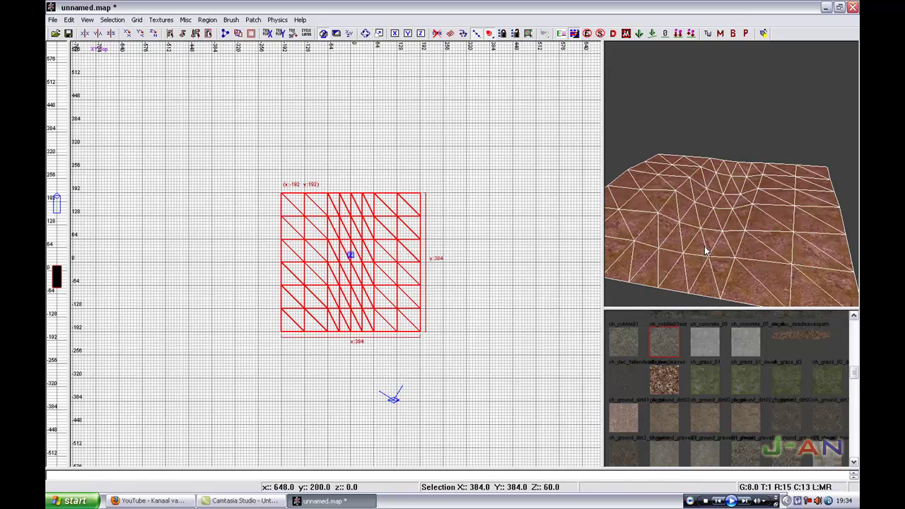
{"action": "left_click", "coordinate": [697, 390]}
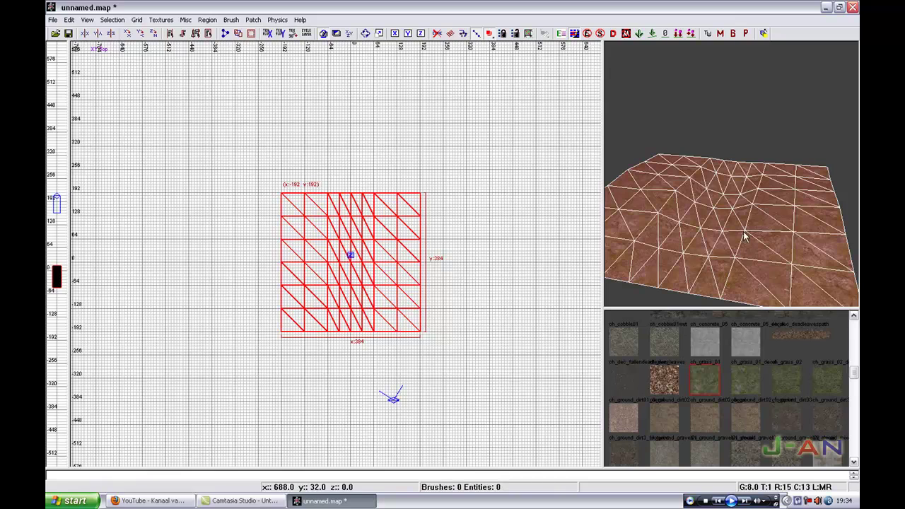
{"action": "right_click_drag", "start_coordinate": [401, 235], "coordinate": [362, 225]}
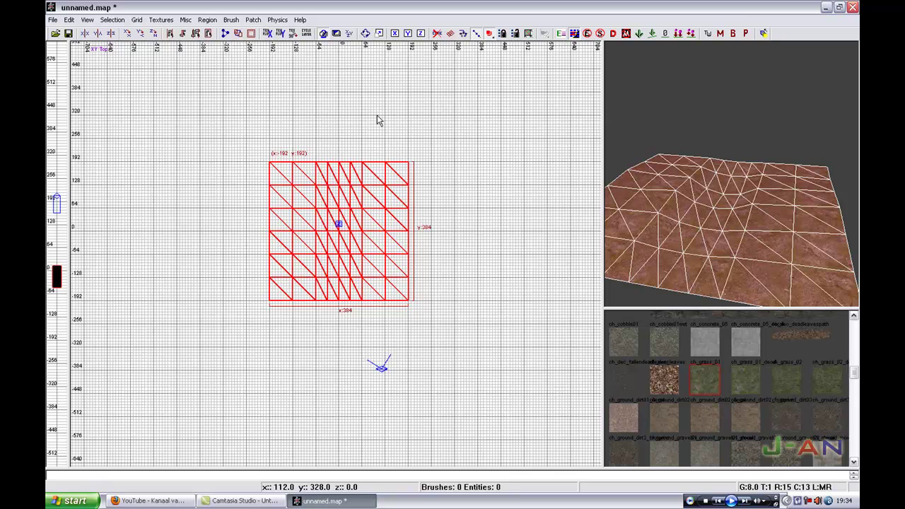
{"action": "key", "text": "space"}
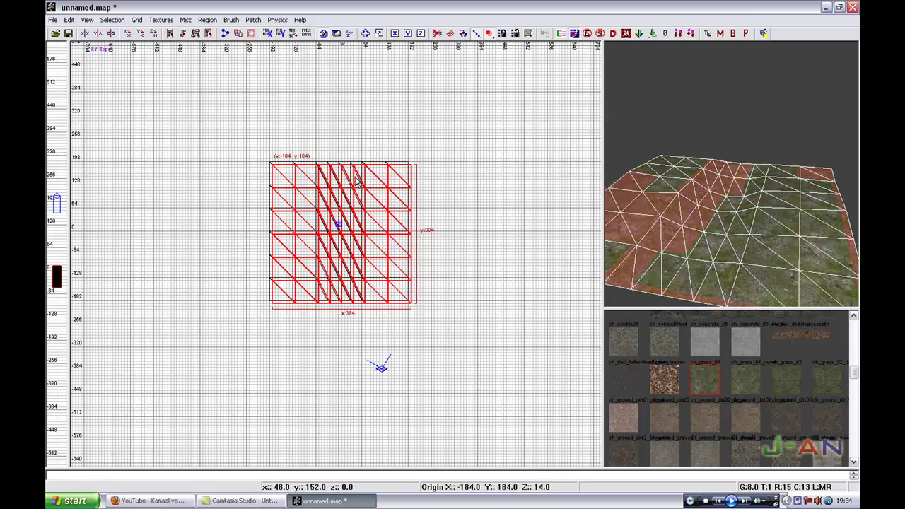
{"action": "left_click_drag", "start_coordinate": [339, 211], "coordinate": [336, 208]}
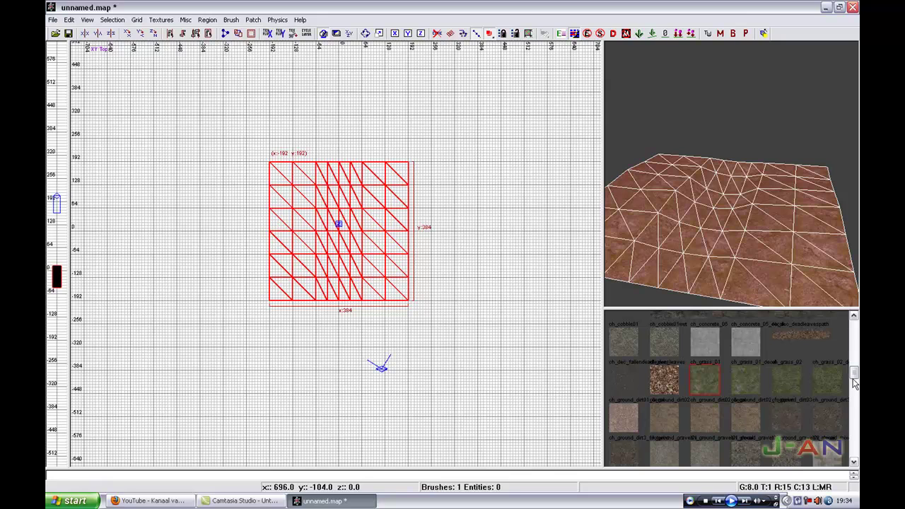
Texture the duplicated terrain patch with ch_ground_dirt3_decal and check its surface settings.
{"action": "left_click_drag", "start_coordinate": [855, 377], "coordinate": [855, 378]}
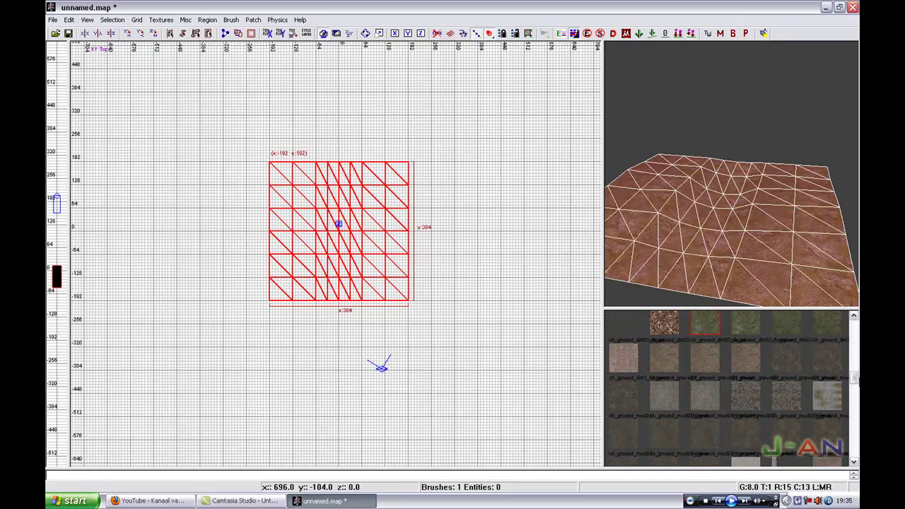
{"action": "left_click", "coordinate": [829, 355]}
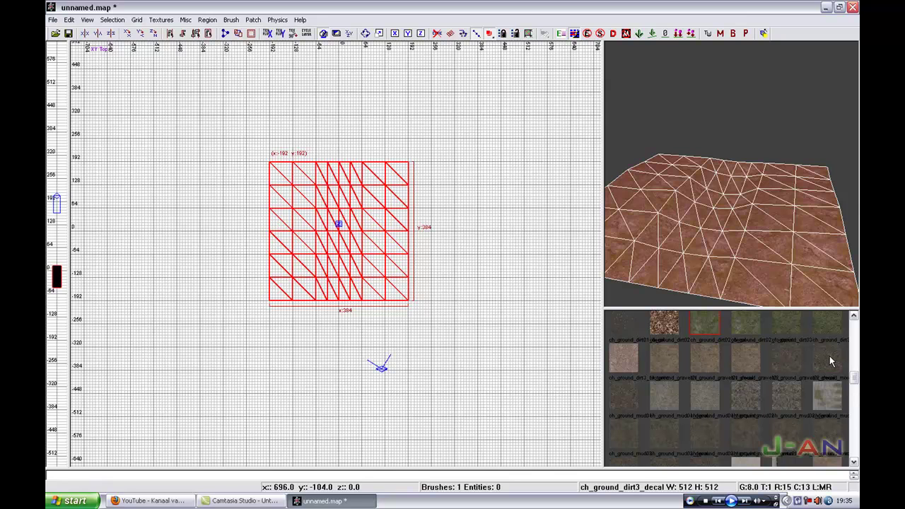
{"action": "key", "text": "s"}
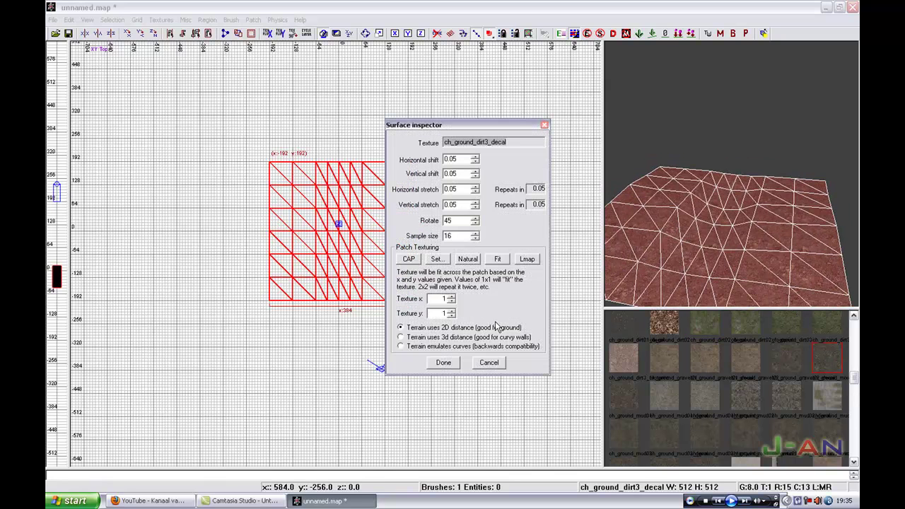
{"action": "left_click", "coordinate": [489, 363]}
Try ch_ground_dirt3_footprint on the duplicated patch, then restore ch_ground_dirt3_decal and recheck its surface settings.
{"action": "left_click", "coordinate": [623, 396]}
{"action": "key", "text": "s"}
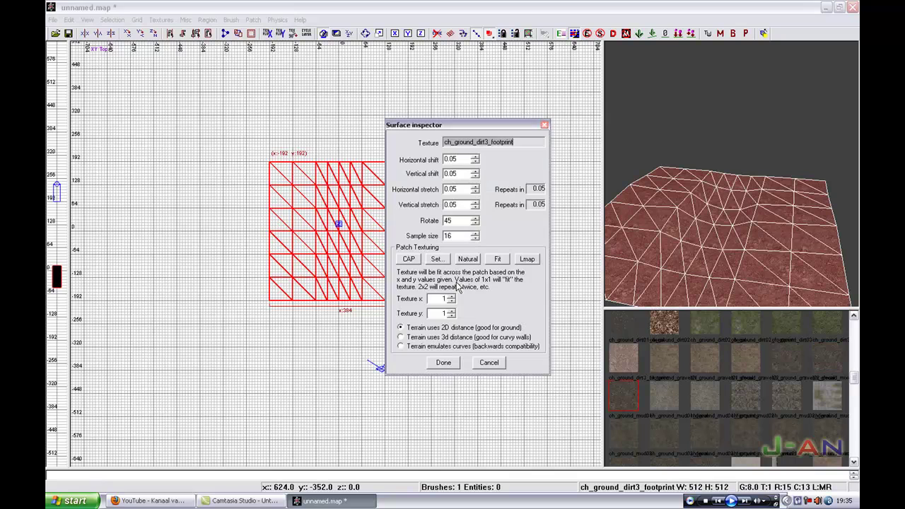
{"action": "left_click", "coordinate": [827, 359]}
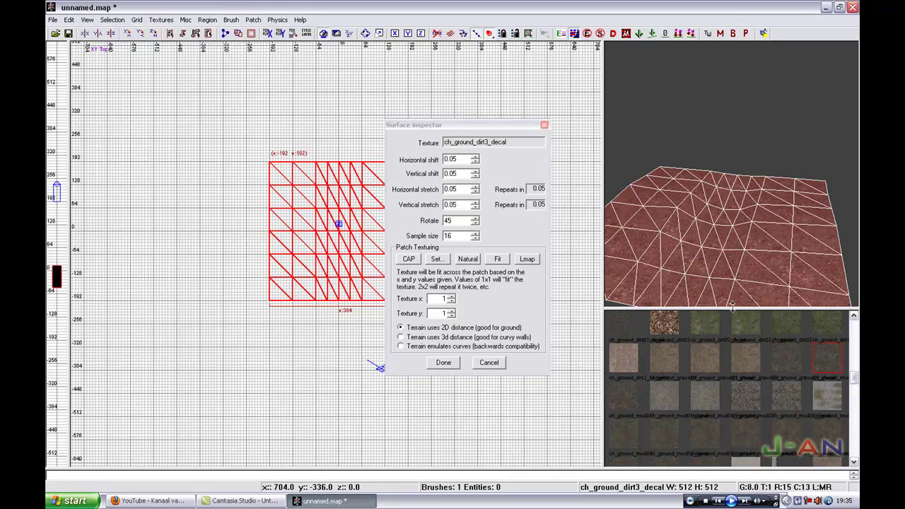
{"action": "left_click", "coordinate": [482, 363]}
{"action": "key", "text": "s"}
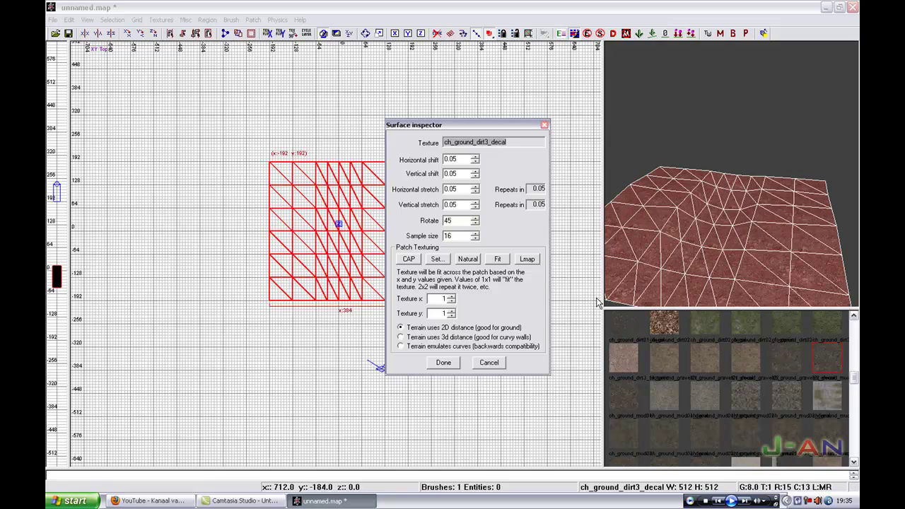
{"action": "left_click", "coordinate": [499, 362]}
Open the advanced patch editing options, set the amplitude to 2, and flatten the dirt patch's alpha along its right-hand side.
{"action": "mouse_move", "coordinate": [711, 224]}
{"action": "right_mouse_down"}
{"action": "mouse_move", "coordinate": [717, 216]}
{"action": "mouse_move", "coordinate": [716, 229]}
{"action": "mouse_move", "coordinate": [697, 219]}
{"action": "mouse_move", "coordinate": [712, 225]}
{"action": "right_mouse_up"}
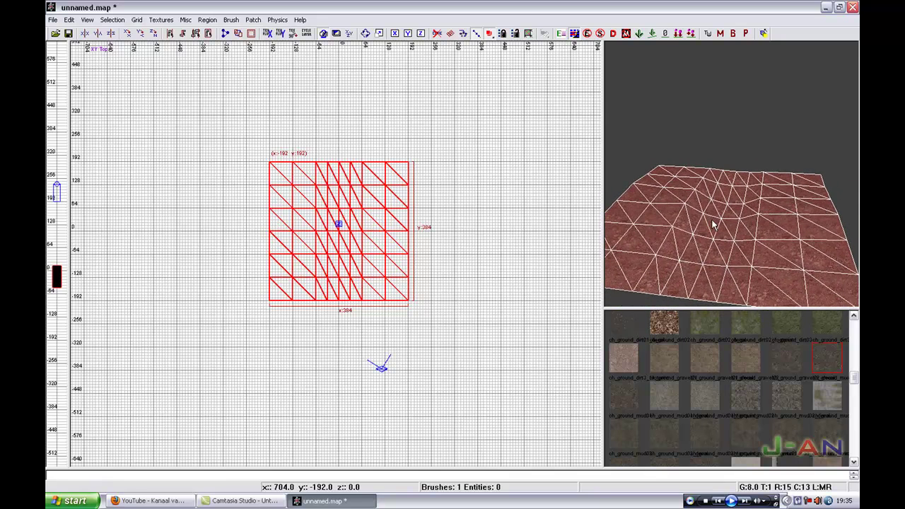
{"action": "key", "text": "y"}
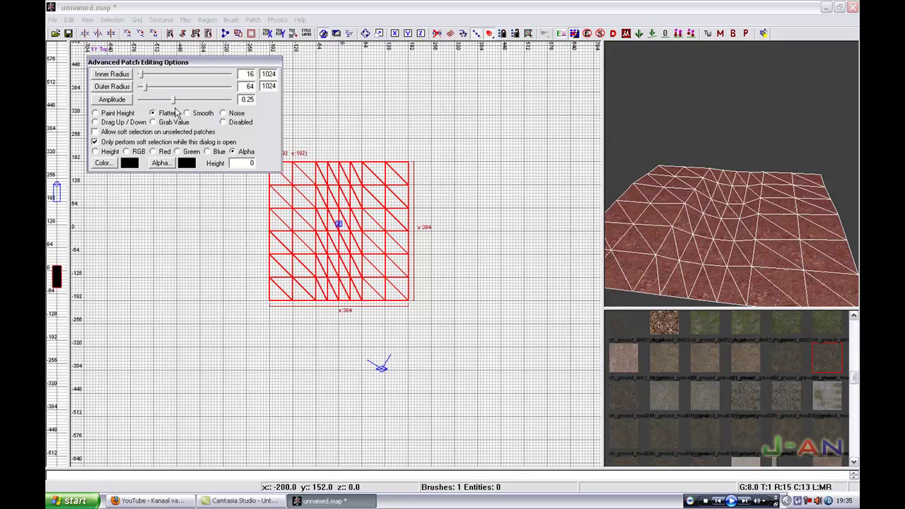
{"action": "left_click_drag", "start_coordinate": [175, 104], "coordinate": [190, 104]}
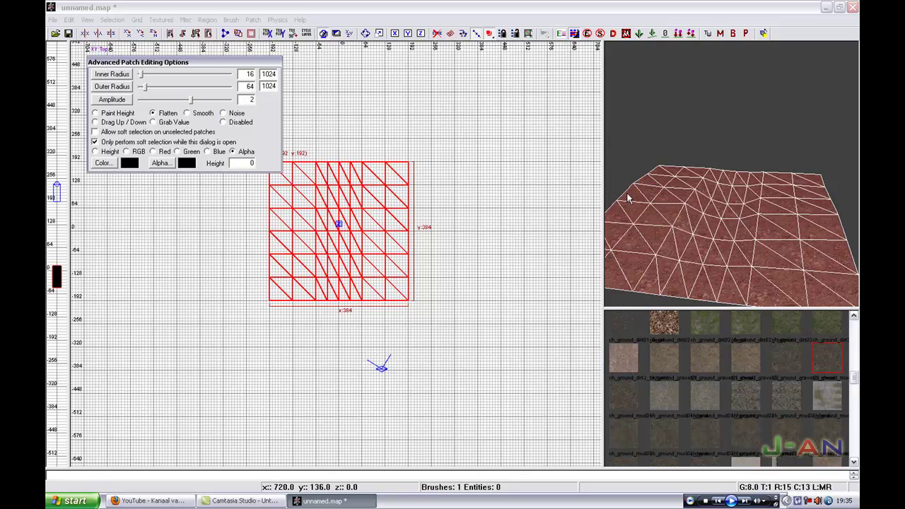
{"action": "right_click_drag", "start_coordinate": [628, 199], "coordinate": [635, 197]}
{"action": "right_click_drag", "start_coordinate": [703, 218], "coordinate": [723, 216]}
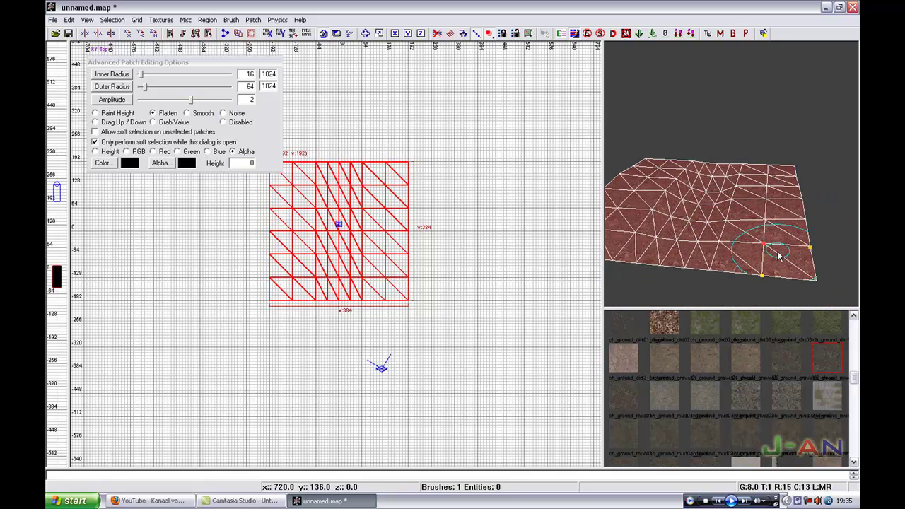
{"action": "mouse_move", "coordinate": [802, 259]}
{"action": "left_mouse_down"}
{"action": "mouse_move", "coordinate": [773, 264]}
{"action": "mouse_move", "coordinate": [784, 233]}
{"action": "mouse_move", "coordinate": [760, 219]}
{"action": "mouse_move", "coordinate": [781, 203]}
{"action": "mouse_move", "coordinate": [765, 178]}
{"action": "mouse_move", "coordinate": [783, 174]}
{"action": "mouse_move", "coordinate": [757, 224]}
{"action": "mouse_move", "coordinate": [718, 260]}
{"action": "mouse_move", "coordinate": [742, 233]}
{"action": "mouse_move", "coordinate": [752, 166]}
{"action": "mouse_move", "coordinate": [735, 227]}
{"action": "mouse_move", "coordinate": [689, 250]}
{"action": "mouse_move", "coordinate": [698, 208]}
{"action": "mouse_move", "coordinate": [732, 173]}
{"action": "mouse_move", "coordinate": [710, 220]}
{"action": "mouse_move", "coordinate": [718, 182]}
{"action": "mouse_move", "coordinate": [693, 265]}
{"action": "left_mouse_up"}
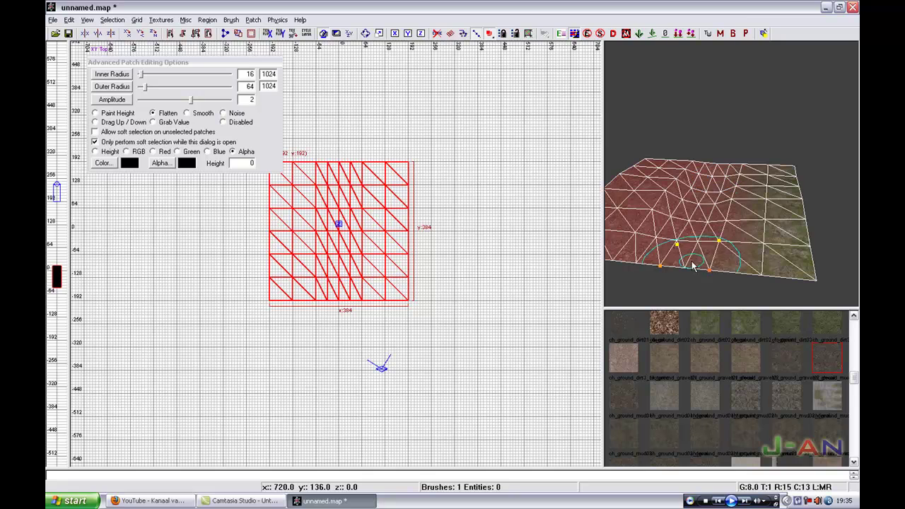
Set the outer radius to 48 and continue fading the dirt patch's alpha along the right side to the far edge.
{"action": "left_click", "coordinate": [144, 92]}
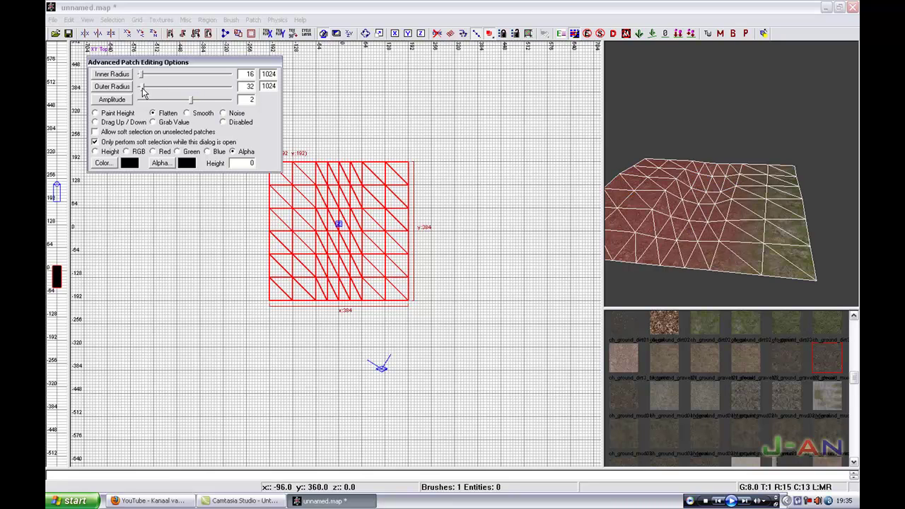
{"action": "right_click_drag", "start_coordinate": [749, 233], "coordinate": [768, 261]}
{"action": "mouse_move", "coordinate": [763, 276]}
{"action": "left_mouse_down"}
{"action": "mouse_move", "coordinate": [761, 248]}
{"action": "mouse_move", "coordinate": [757, 266]}
{"action": "mouse_move", "coordinate": [774, 172]}
{"action": "left_mouse_up"}
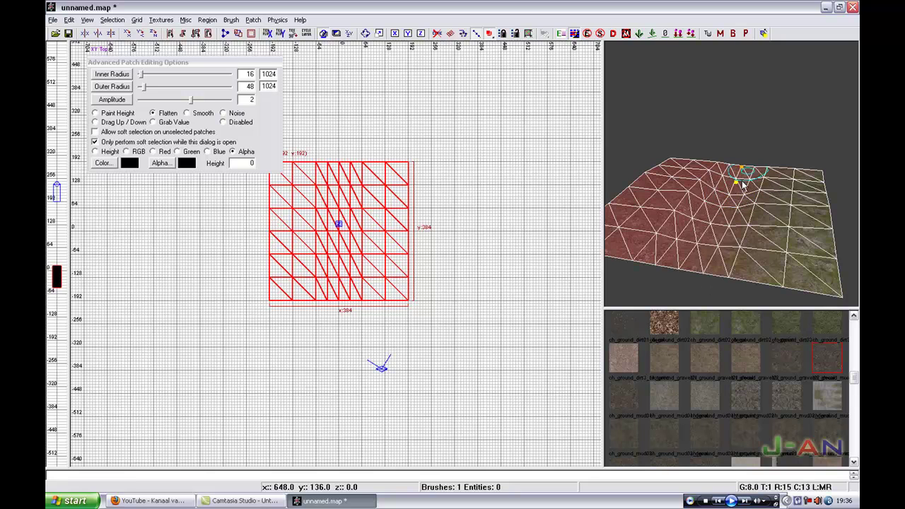
{"action": "right_click_drag", "start_coordinate": [732, 212], "coordinate": [728, 228]}
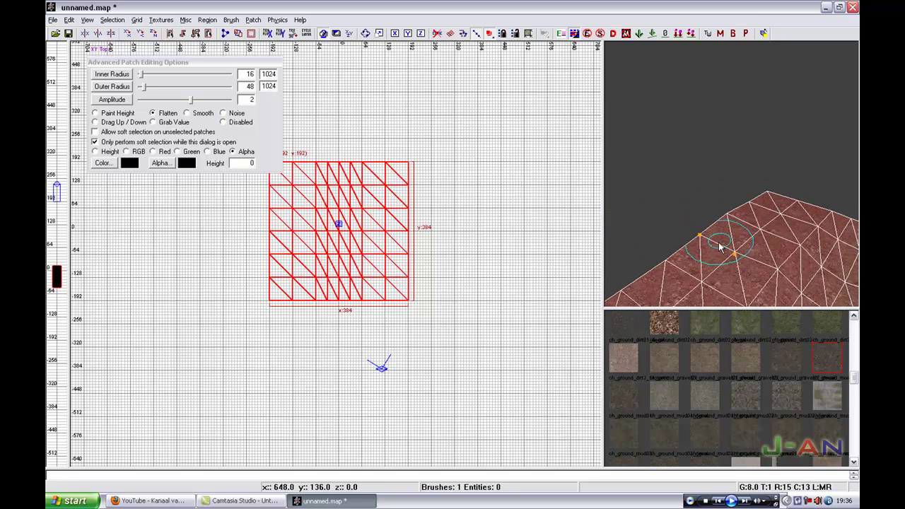
Fade the dirt patch's alpha along the left side, leaving a dirt strip through the middle of the terrain.
{"action": "mouse_move", "coordinate": [719, 246]}
{"action": "left_mouse_down"}
{"action": "mouse_move", "coordinate": [730, 232]}
{"action": "mouse_move", "coordinate": [721, 231]}
{"action": "mouse_move", "coordinate": [735, 227]}
{"action": "left_mouse_up"}
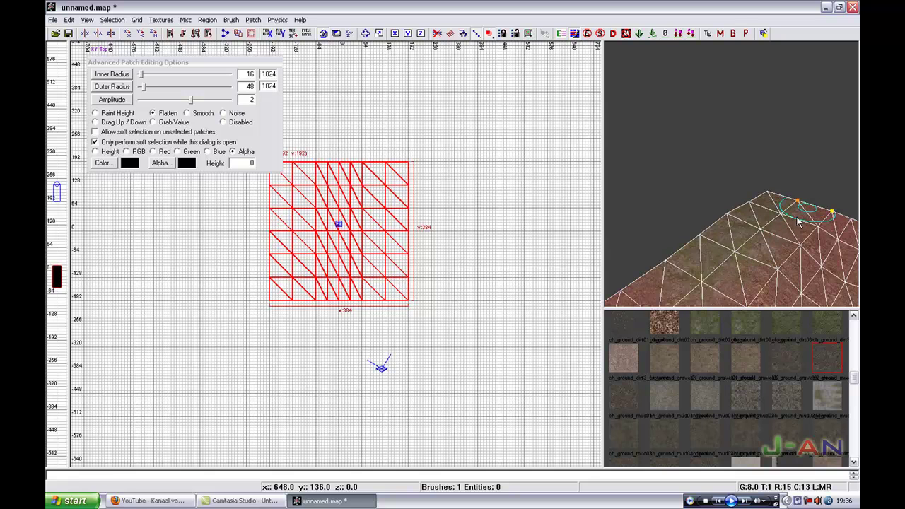
{"action": "right_click_drag", "start_coordinate": [739, 222], "coordinate": [769, 242]}
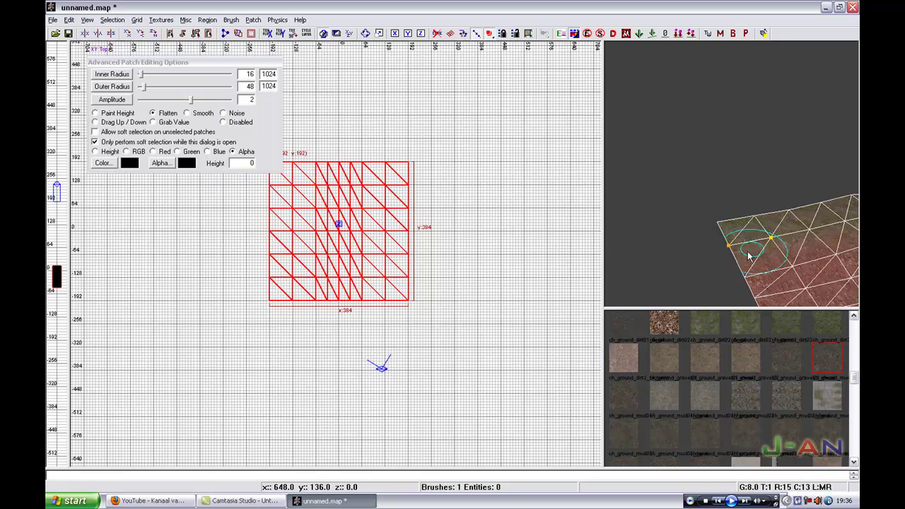
{"action": "right_click_drag", "start_coordinate": [768, 262], "coordinate": [711, 261]}
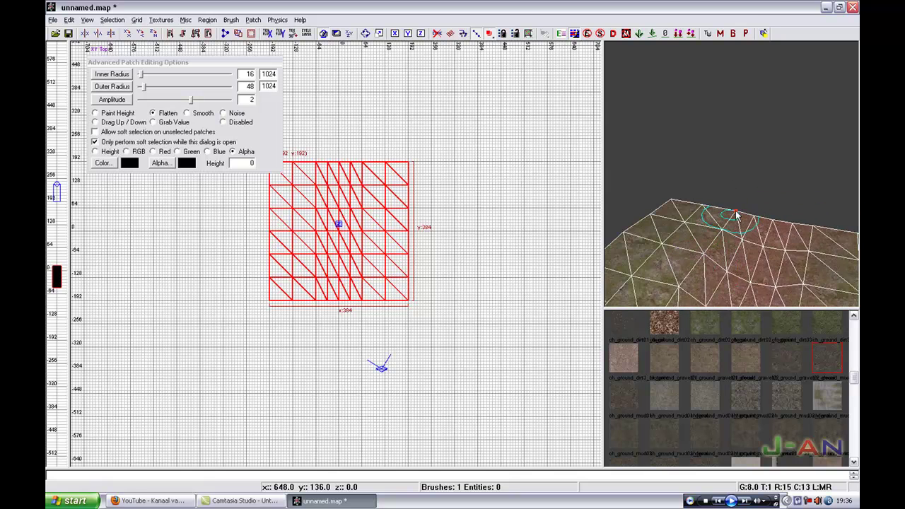
{"action": "right_click_drag", "start_coordinate": [757, 239], "coordinate": [710, 241]}
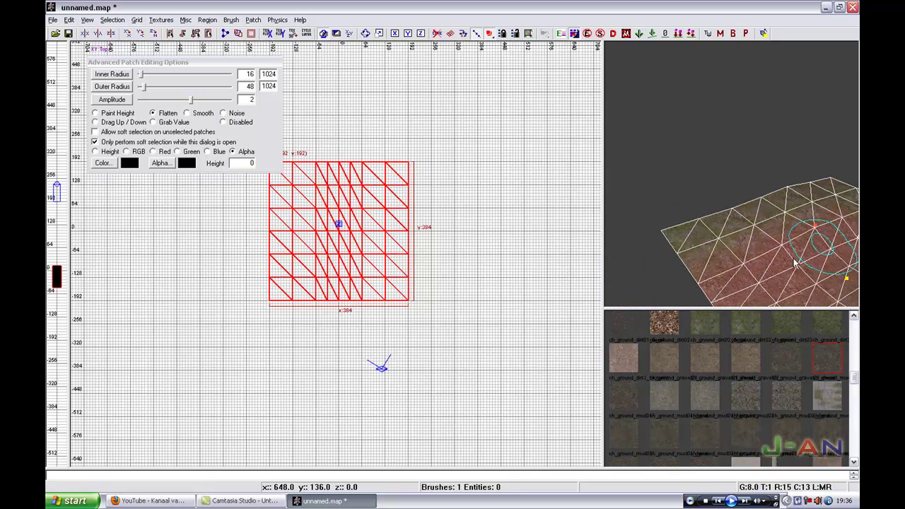
{"action": "right_click", "coordinate": [828, 205]}
{"action": "right_click_drag", "start_coordinate": [828, 205], "coordinate": [787, 199]}
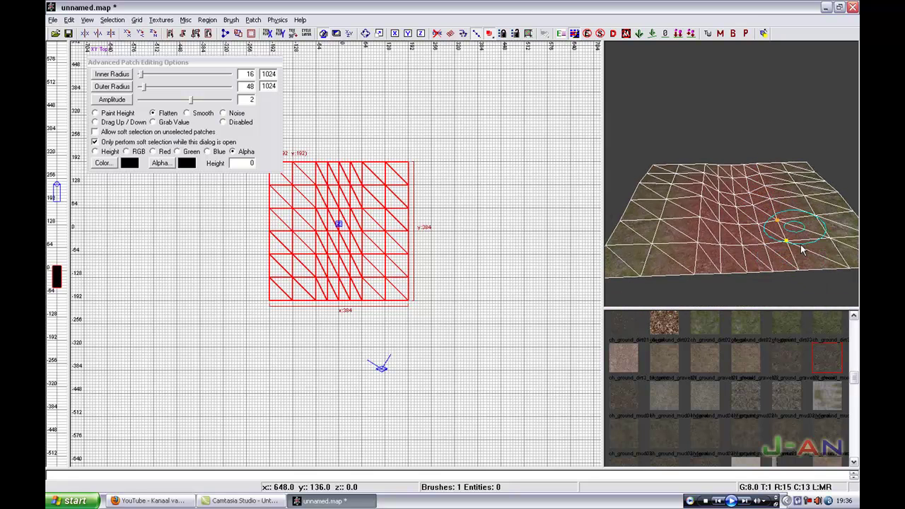
{"action": "left_click_drag", "start_coordinate": [694, 268], "coordinate": [710, 119]}
{"action": "mouse_move", "coordinate": [827, 206]}
{"action": "right_mouse_down"}
{"action": "mouse_move", "coordinate": [792, 195]}
{"action": "mouse_move", "coordinate": [829, 208]}
{"action": "mouse_move", "coordinate": [841, 226]}
{"action": "mouse_move", "coordinate": [799, 225]}
{"action": "mouse_move", "coordinate": [792, 202]}
{"action": "mouse_move", "coordinate": [799, 201]}
{"action": "mouse_move", "coordinate": [769, 225]}
{"action": "right_mouse_up"}
Select the alpha-faded patch above the grass, texture it with ch_ground_dirt02_footprint, and deselect it.
{"action": "key", "text": "Escape"}
{"action": "left_click", "coordinate": [768, 225], "text": "shift"}
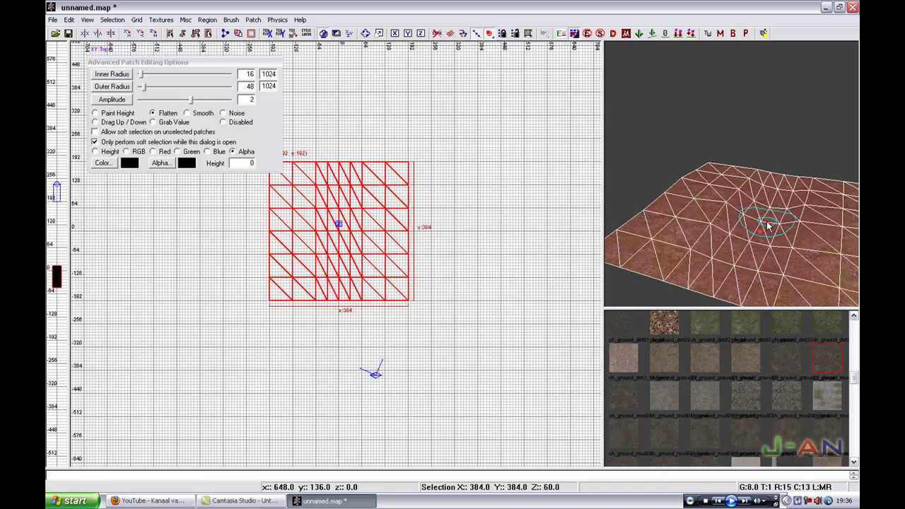
{"action": "left_click", "coordinate": [769, 225], "text": "alt+shift"}
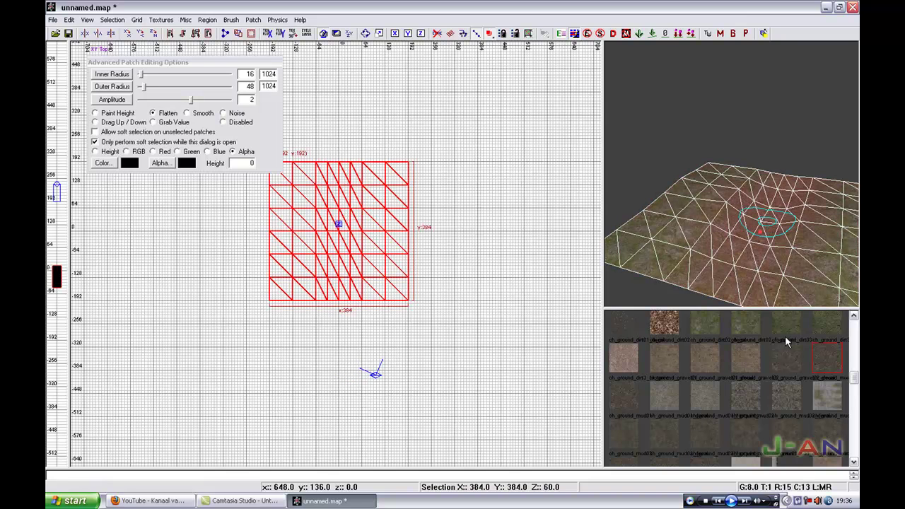
{"action": "left_click", "coordinate": [750, 359]}
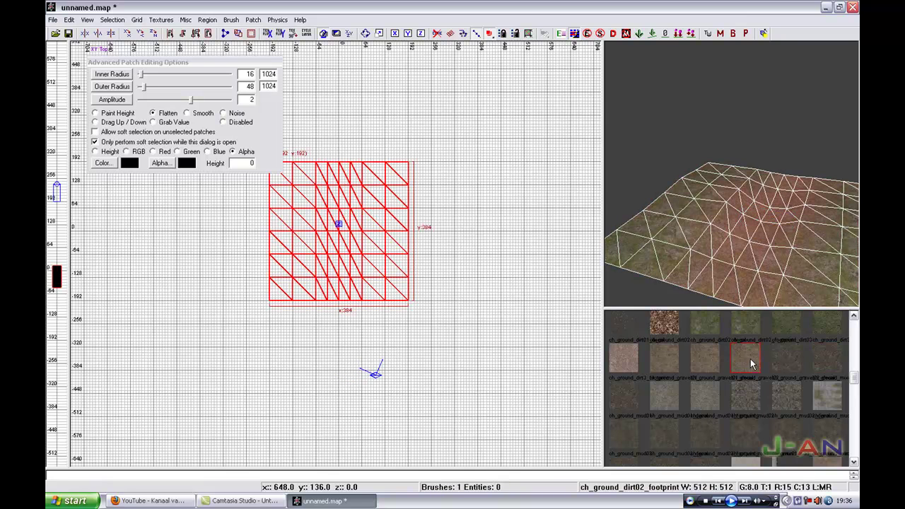
{"action": "key", "text": "Escape"}
Texture the alpha-faded overlay patch with ch_ground_gravel02_decal and deselect it to view the blend with the grass.
{"action": "mouse_move", "coordinate": [768, 266]}
{"action": "right_mouse_down"}
{"action": "mouse_move", "coordinate": [781, 263]}
{"action": "mouse_move", "coordinate": [769, 268]}
{"action": "right_mouse_up"}
{"action": "left_click", "coordinate": [769, 269], "text": "shift"}
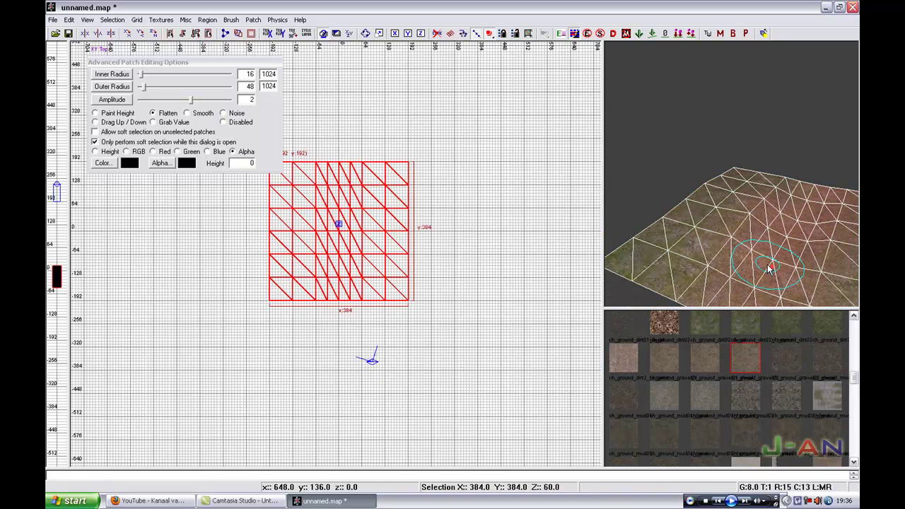
{"action": "left_click", "coordinate": [793, 398]}
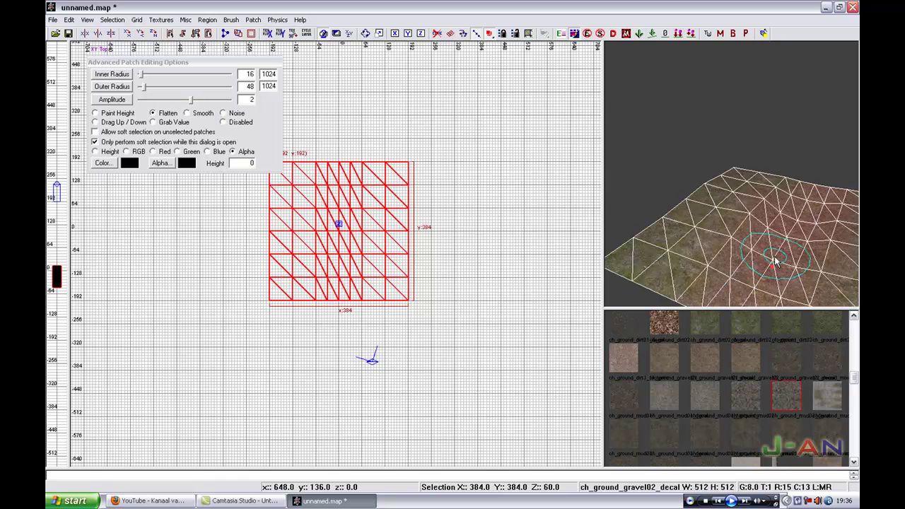
{"action": "mouse_move", "coordinate": [753, 270]}
{"action": "right_mouse_down"}
{"action": "mouse_move", "coordinate": [753, 282]}
{"action": "mouse_move", "coordinate": [742, 264]}
{"action": "mouse_move", "coordinate": [743, 284]}
{"action": "mouse_move", "coordinate": [736, 270]}
{"action": "right_mouse_up"}
{"action": "key", "text": "Escape"}
{"action": "right_click", "coordinate": [744, 283]}
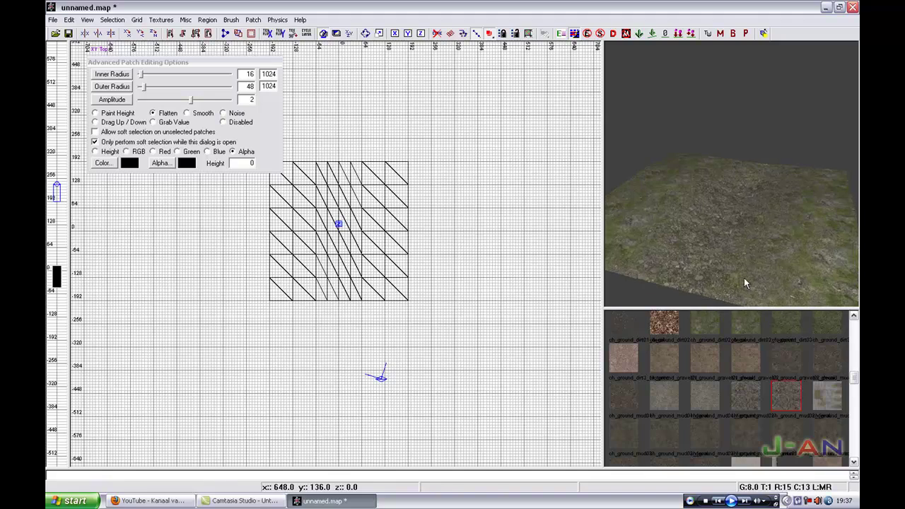
Close the advanced patch editing options.
{"action": "mouse_move", "coordinate": [339, 258]}
{"action": "right_mouse_down"}
{"action": "mouse_move", "coordinate": [355, 264]}
{"action": "mouse_move", "coordinate": [351, 257]}
{"action": "right_mouse_up"}
{"action": "key", "text": "y"}
{"action": "right_click_drag", "start_coordinate": [287, 208], "coordinate": [272, 218]}
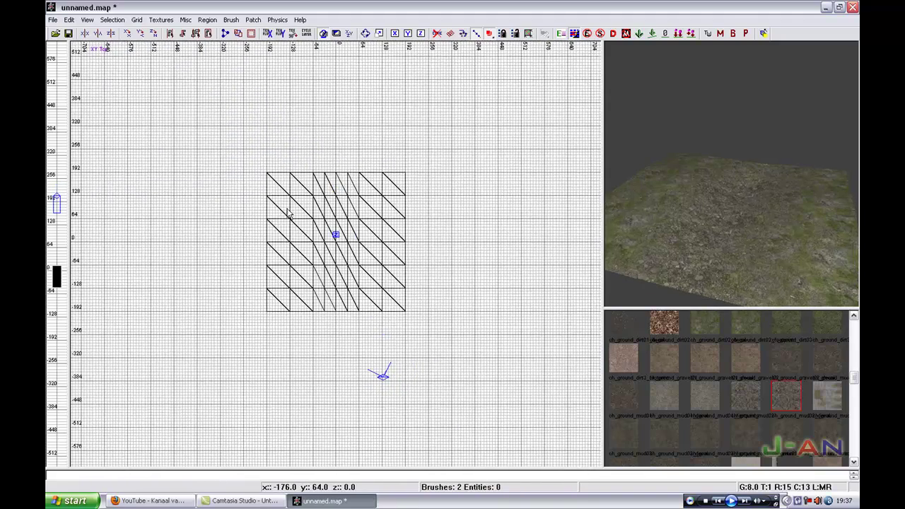